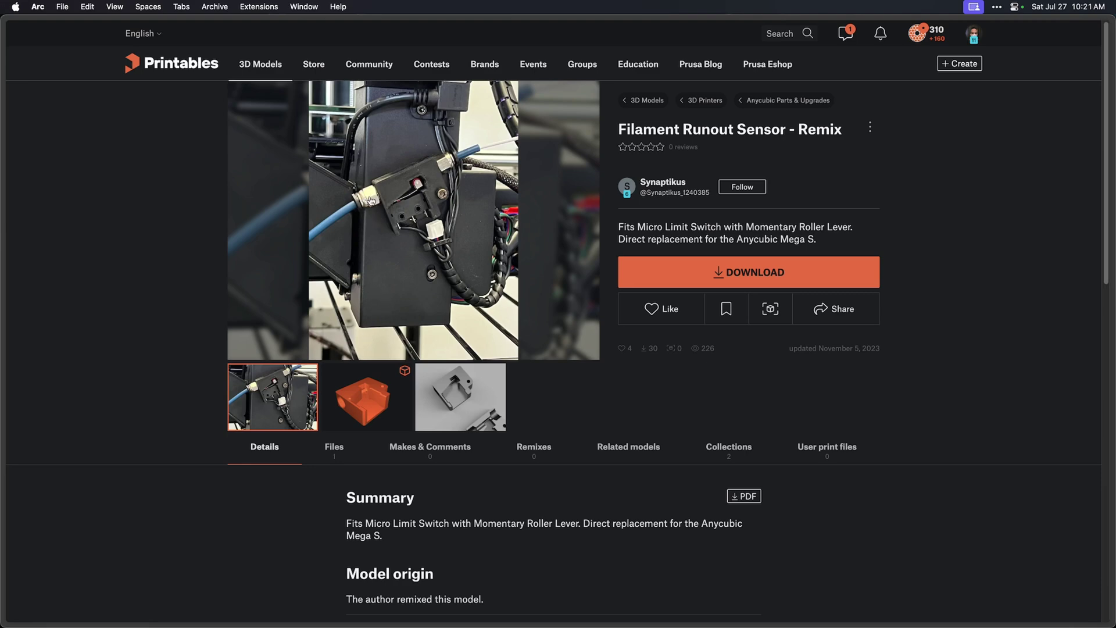
Open Runout Sensor.stl in the full-screen 3D viewer and orbit to its threaded hole face and open back.
click(368, 402)
click(406, 247)
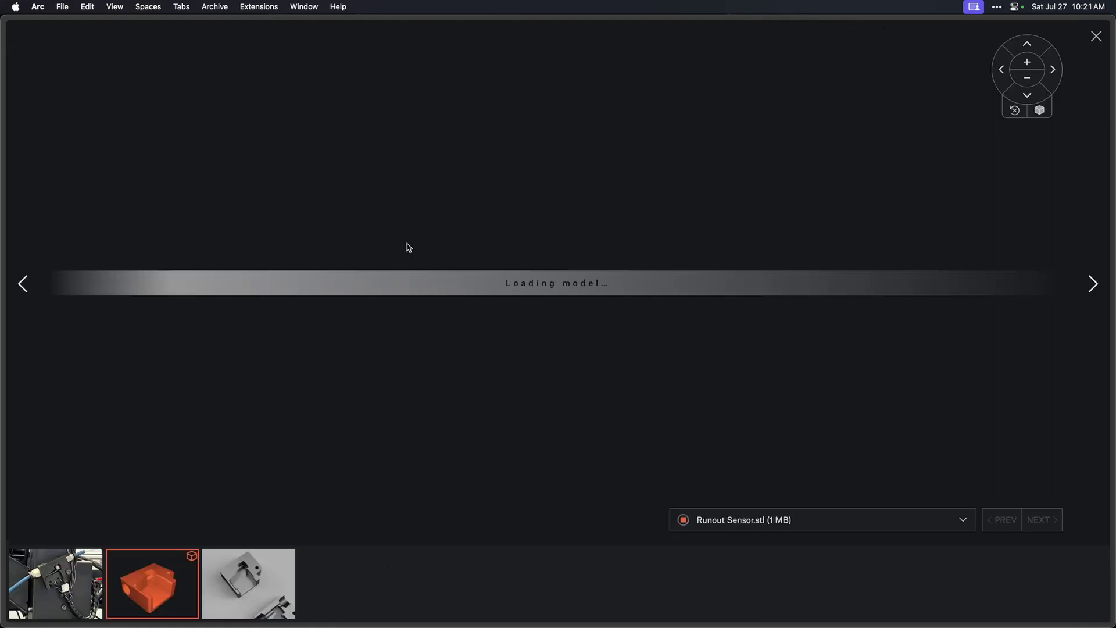
drag(550, 322, 389, 279)
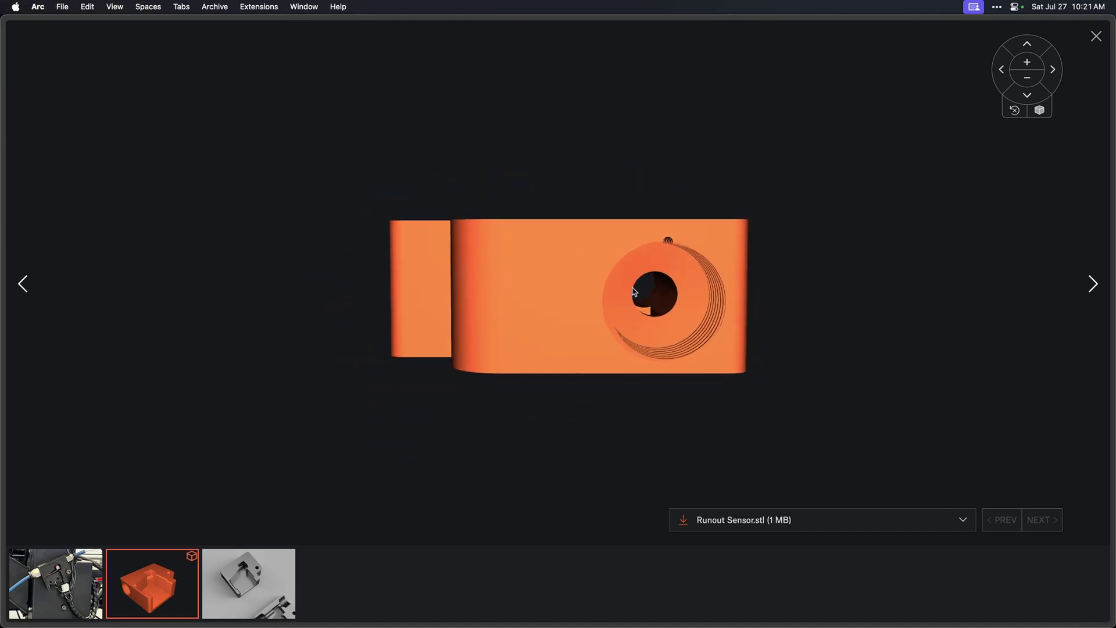
drag(543, 312, 772, 336)
drag(404, 324, 437, 283)
View the model from above and from the side showing the threaded hole.
drag(525, 363, 528, 413)
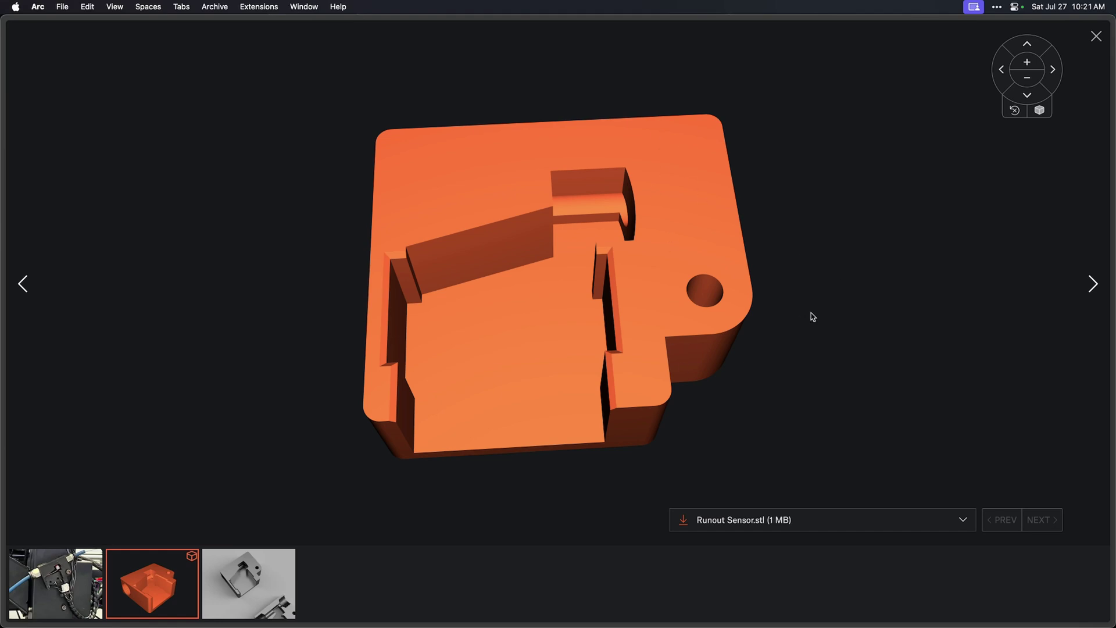
drag(813, 317, 740, 271)
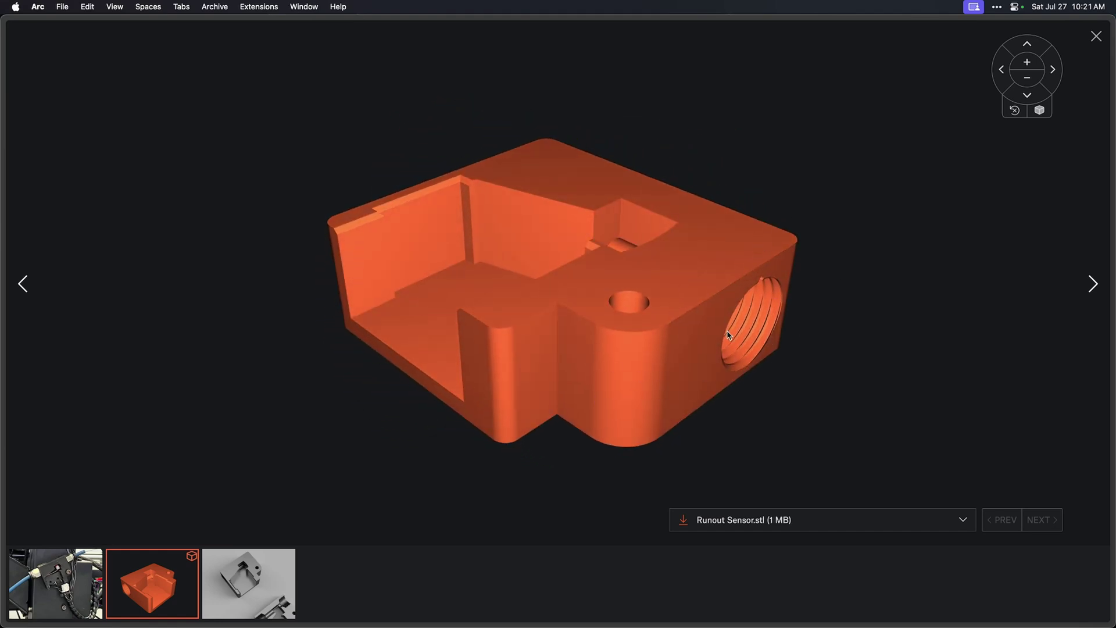
drag(778, 343, 835, 397)
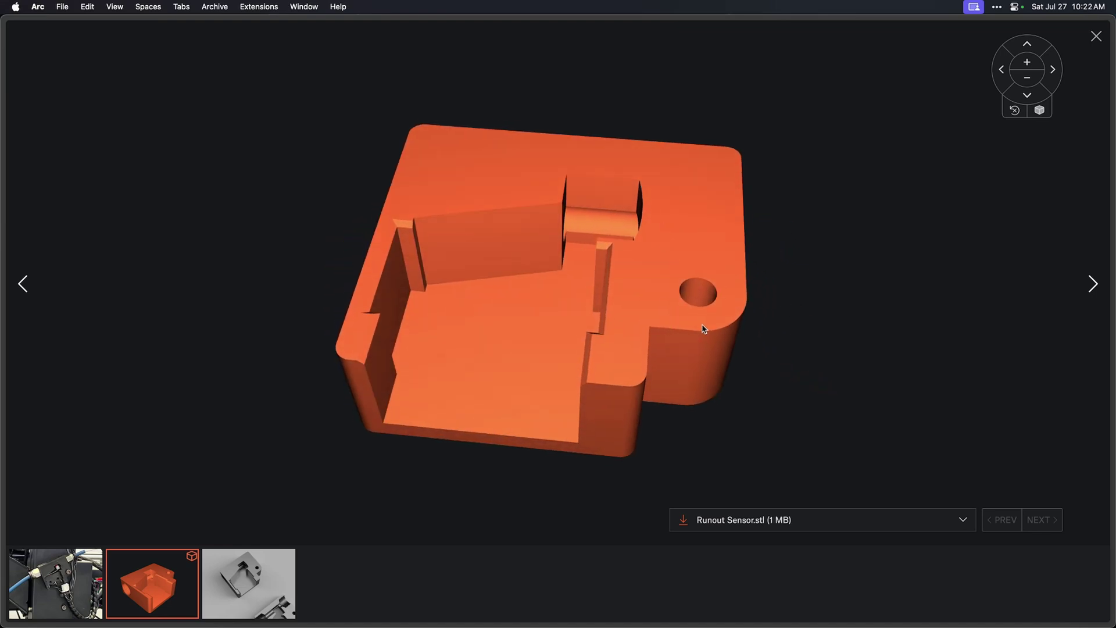
drag(758, 384, 735, 372)
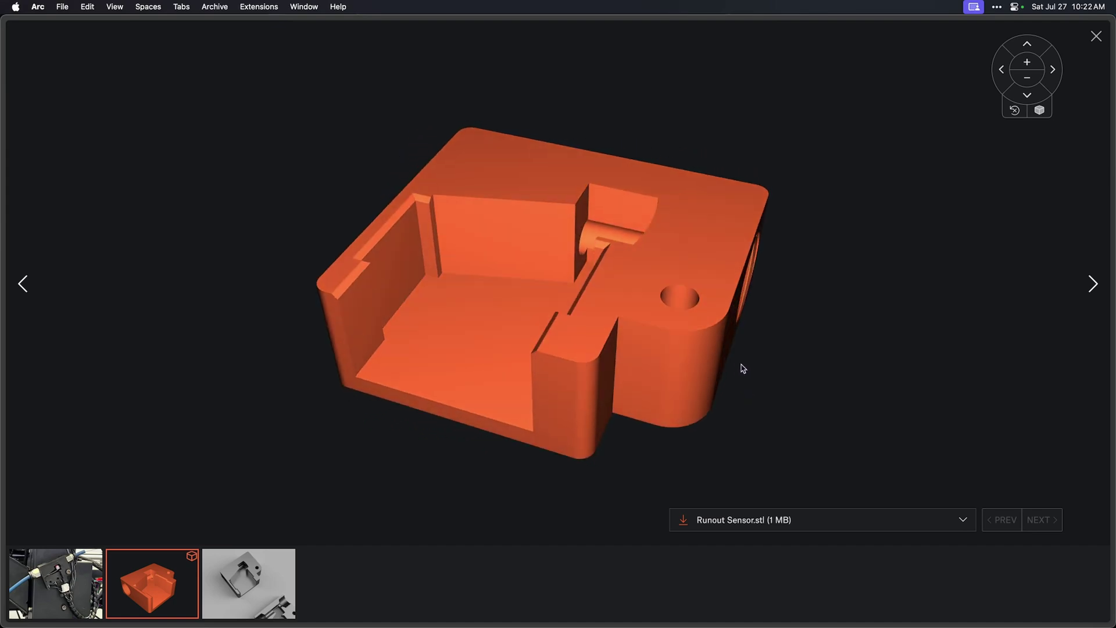
key(super+Tab)
key(super+Tab)
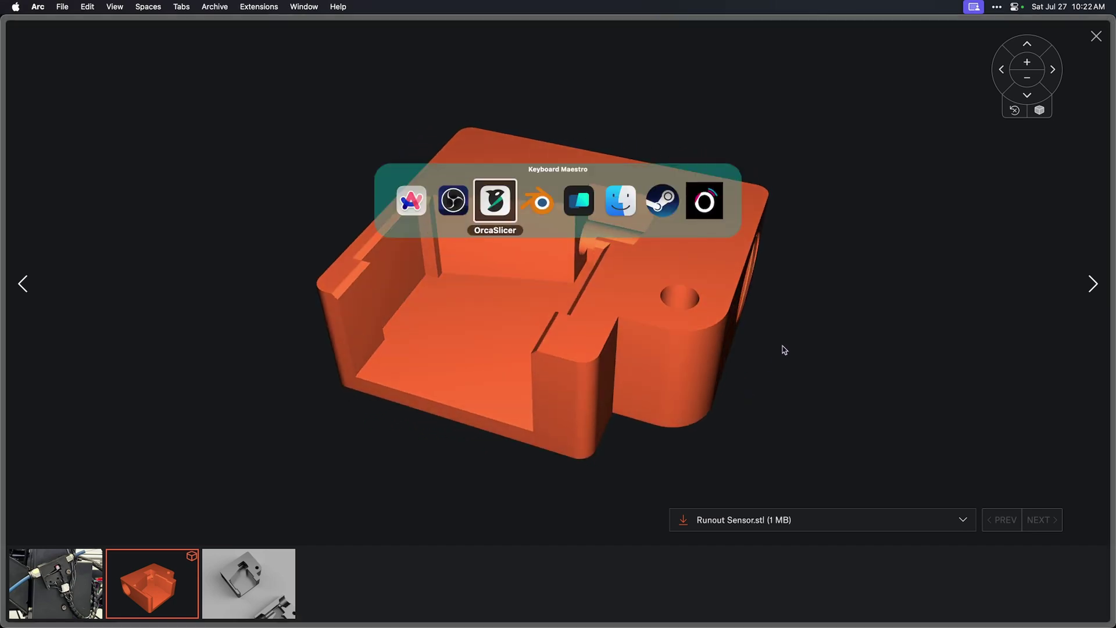
In Blender, enable the Difference modifier's viewport display so the body shows its cutouts and threaded hole.
key(super+Tab)
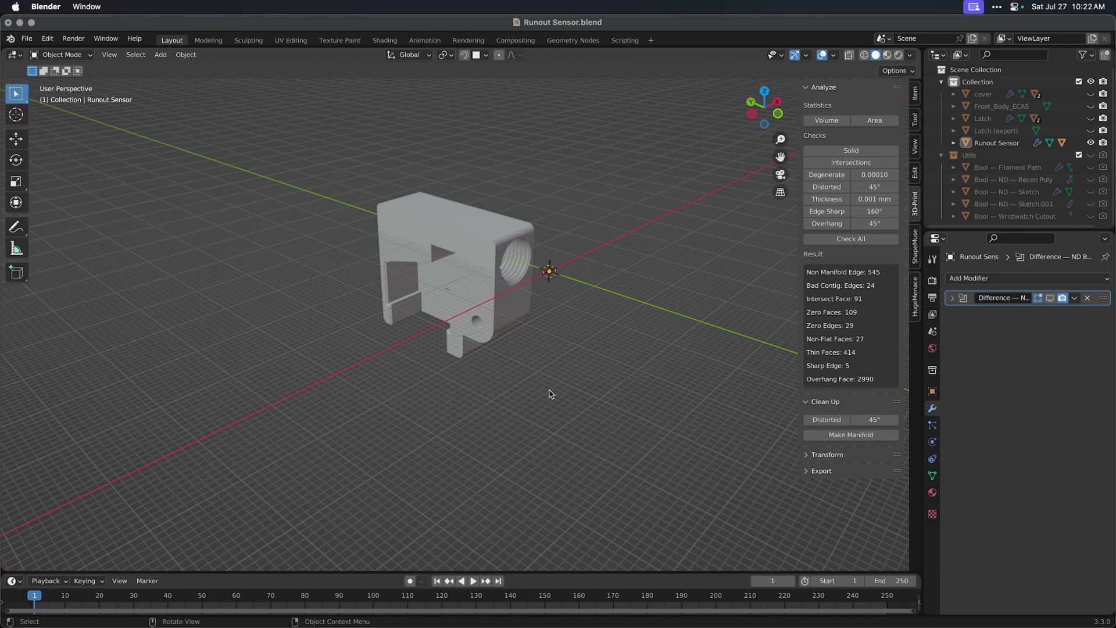
scroll(551, 395, up, 4)
scroll(605, 399, down, 3)
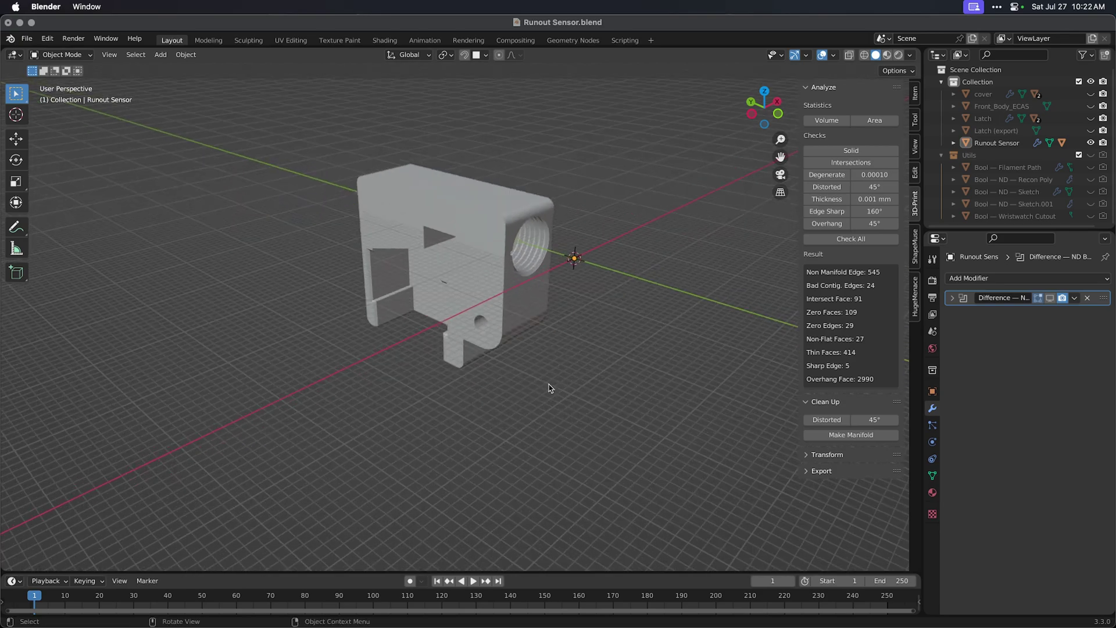
middle_drag(552, 385, 520, 326)
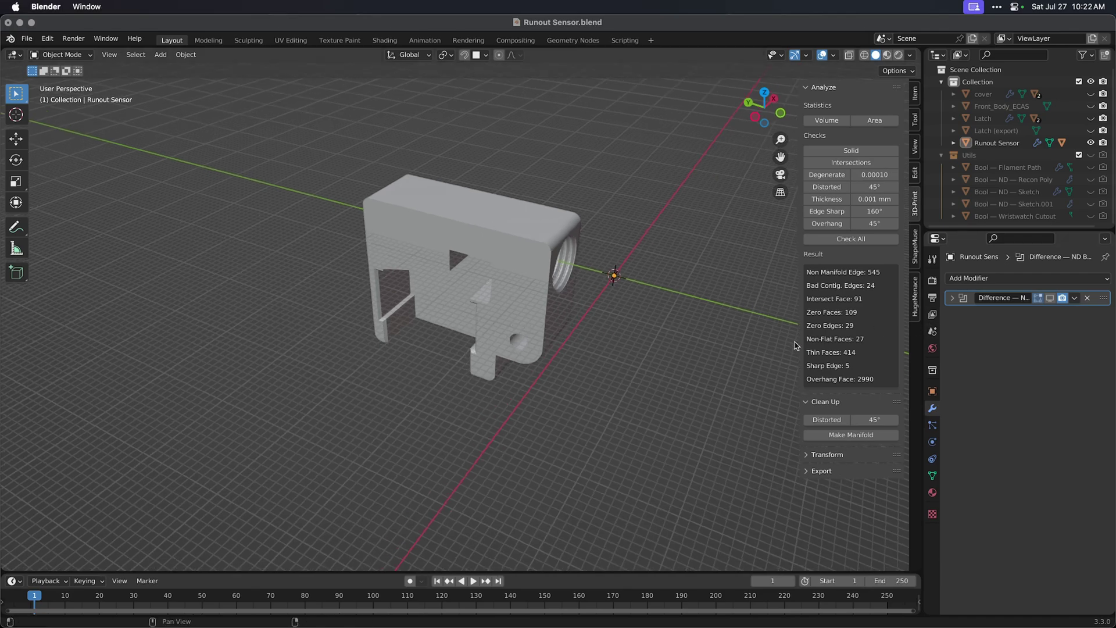
click(1050, 298)
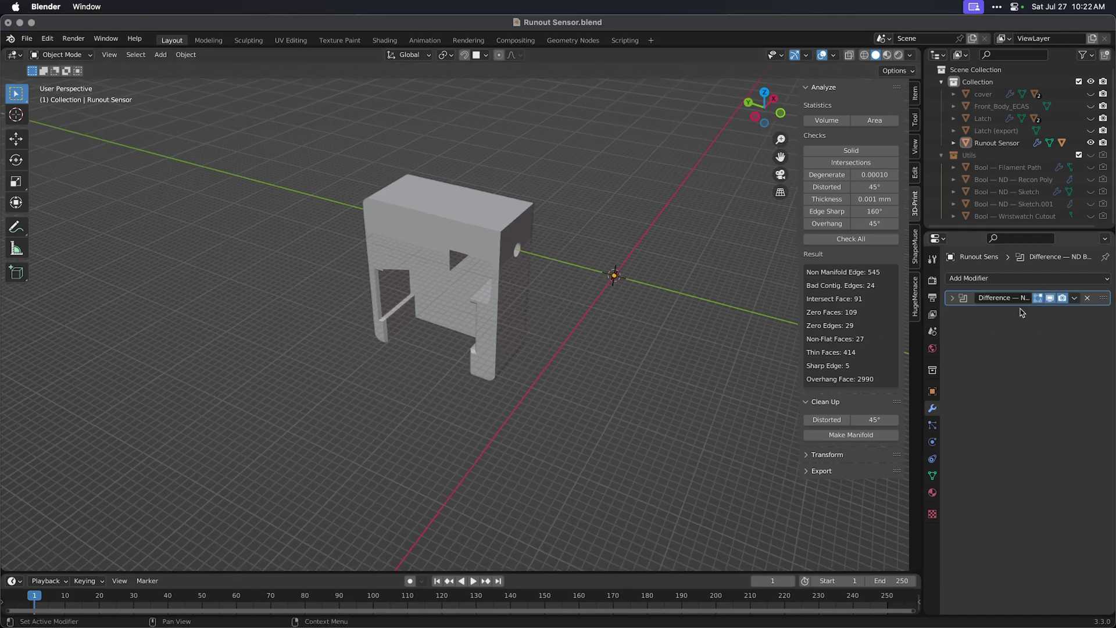
middle_drag(609, 422, 580, 416)
scroll(578, 415, up, 5)
scroll(622, 399, down, 1)
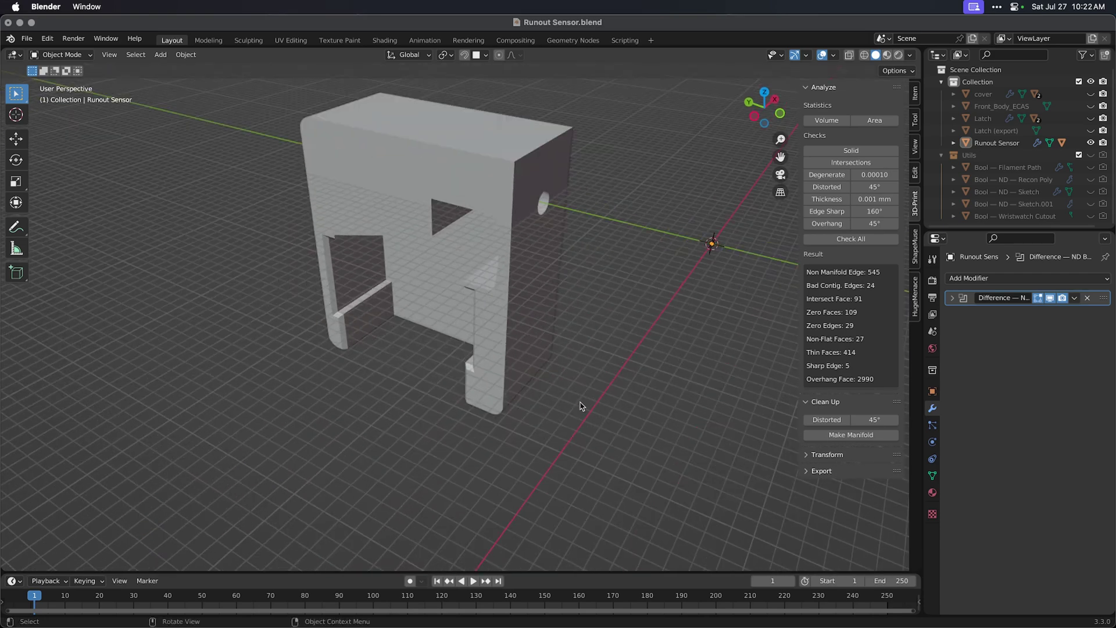
scroll(606, 401, down, 2)
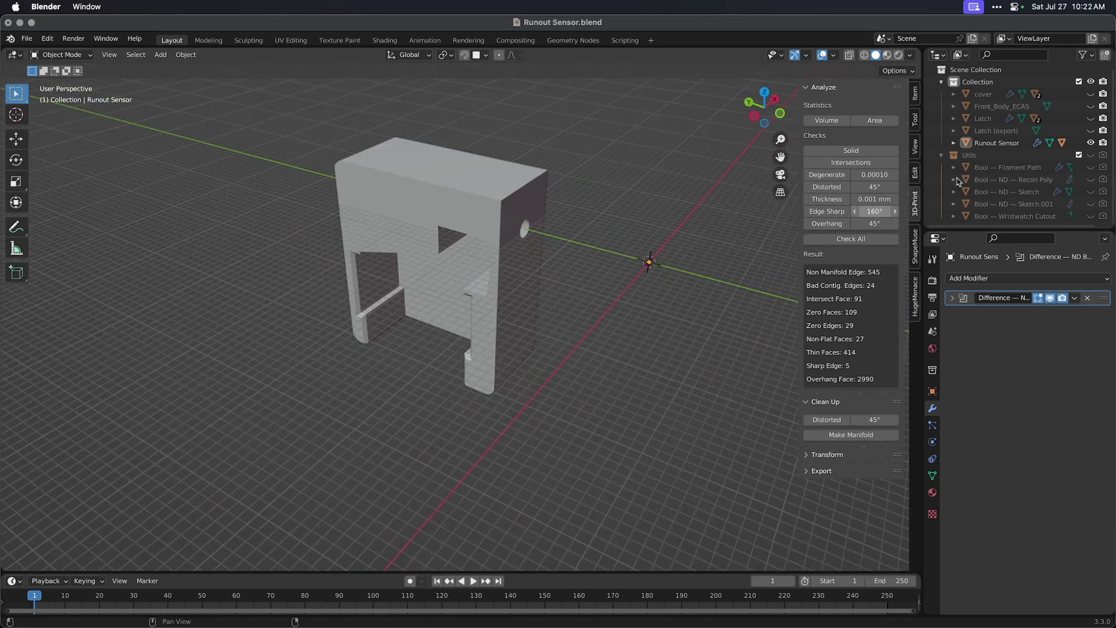
Hide the Runout Sensor body, make the Latch visible, and select it.
click(1090, 143)
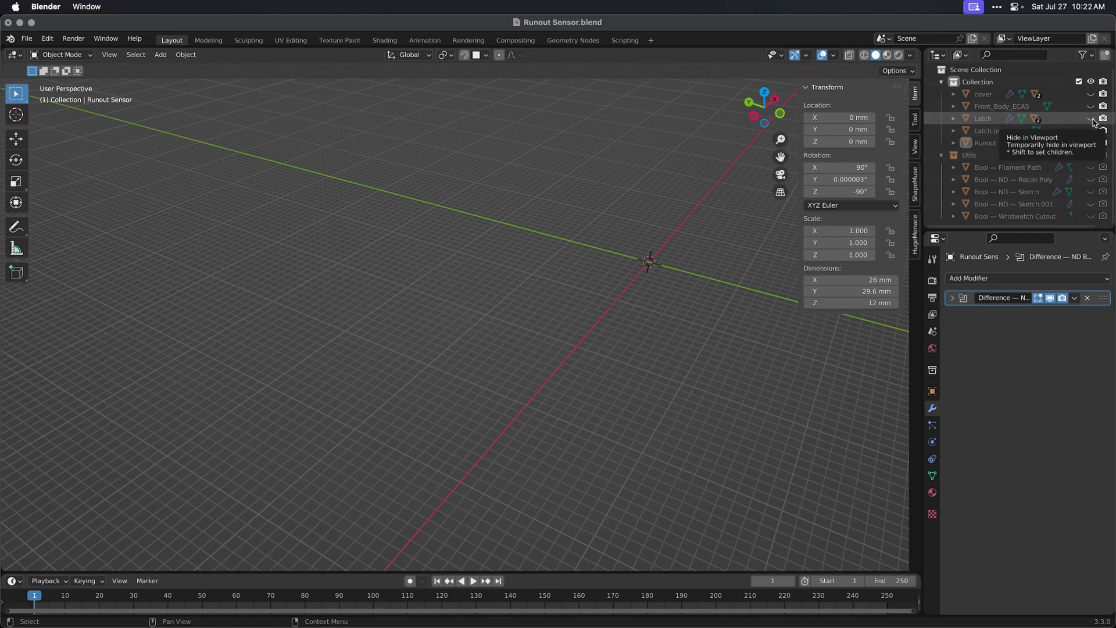
click(1091, 118)
shift+middle_drag(790, 309, 416, 386)
scroll(430, 369, up, 5)
middle_drag(411, 329, 439, 270)
click(441, 245)
Use the ND quick actions (F) to cycle the Latch's boolean cutters to the Wristwatch Cutout.
key(f)
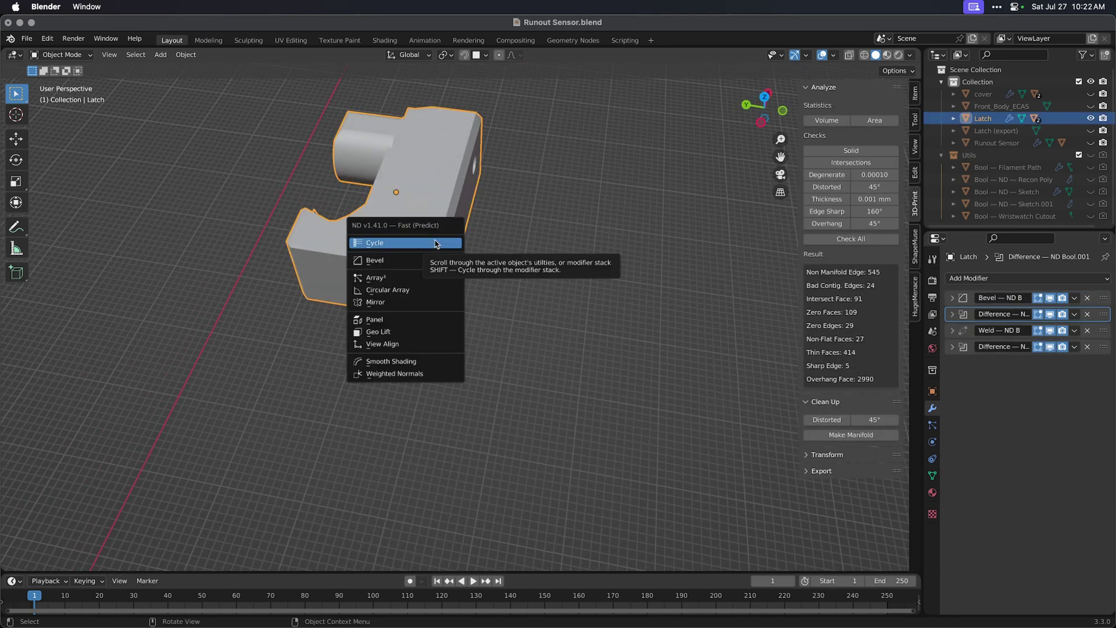
click(431, 245)
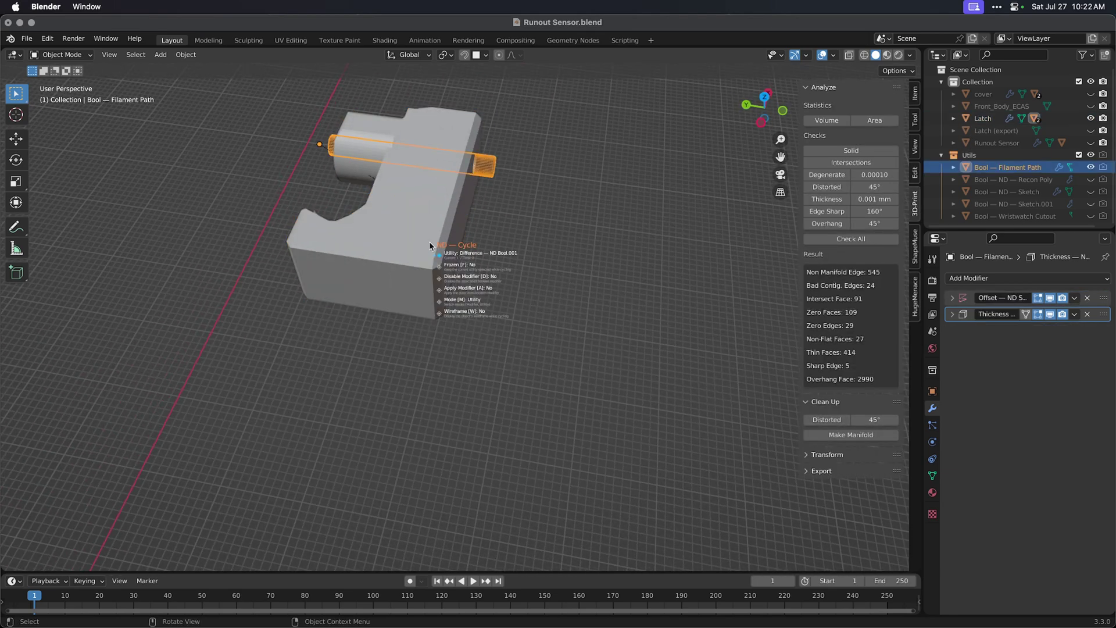
scroll(431, 245, up, 1)
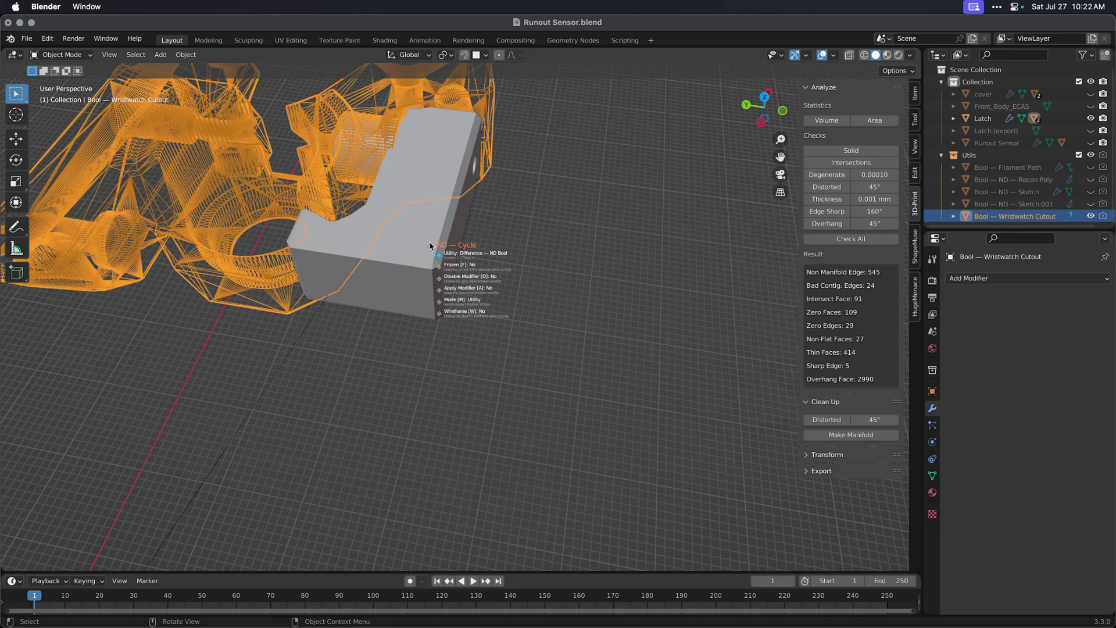
click(431, 246)
Orbit around the Latch to check its fit against the Wristwatch Cutout, then hide the Latch.
middle_drag(377, 389, 402, 401)
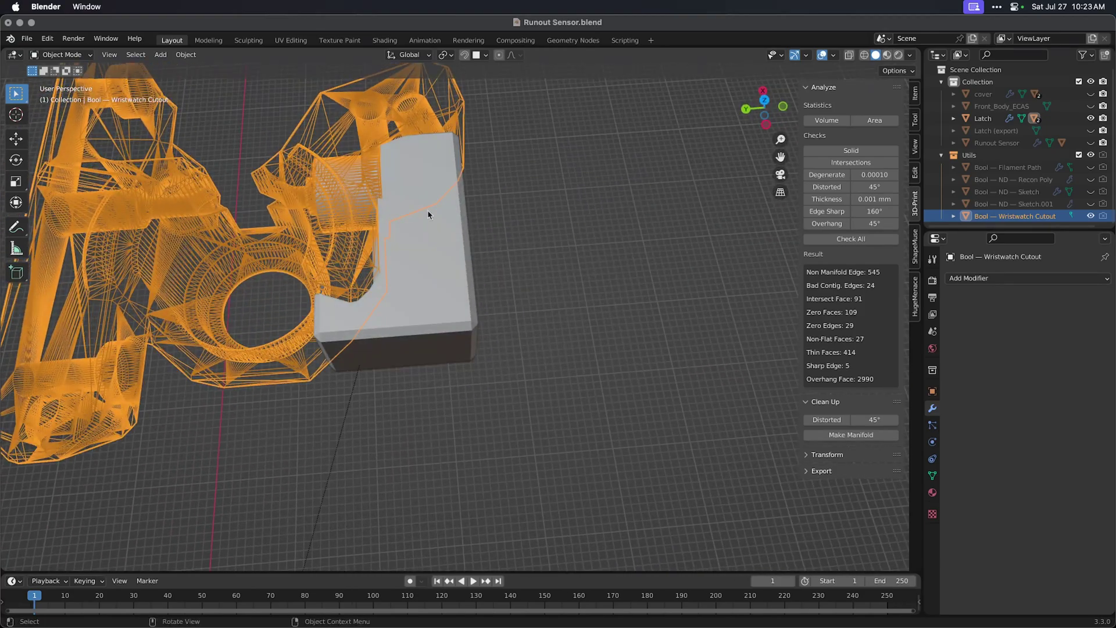
middle_drag(450, 493, 544, 482)
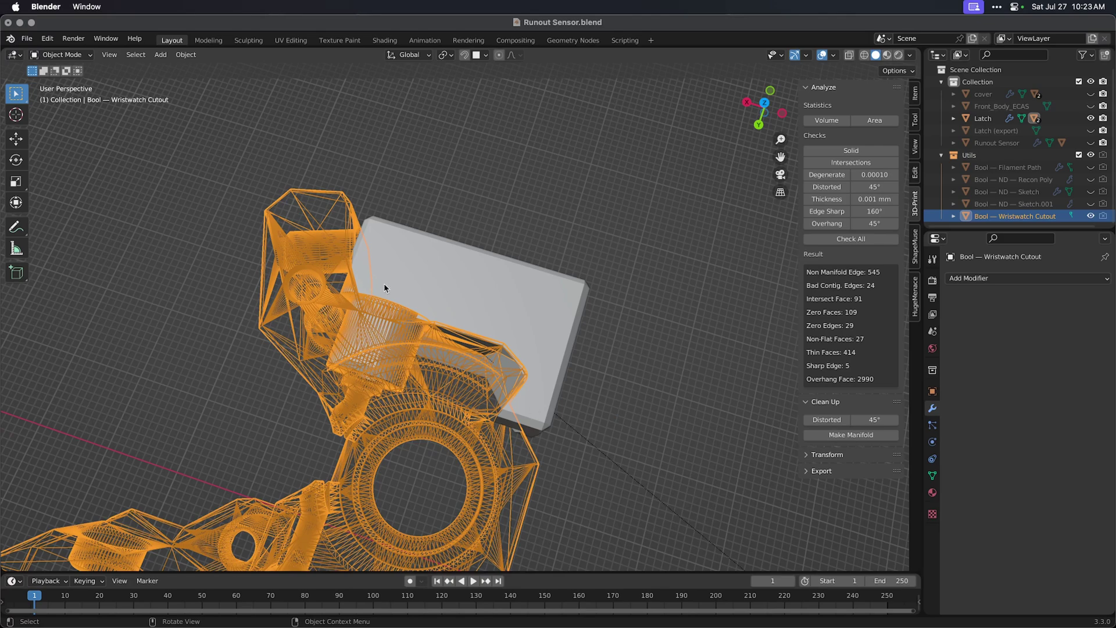
middle_drag(462, 467, 482, 448)
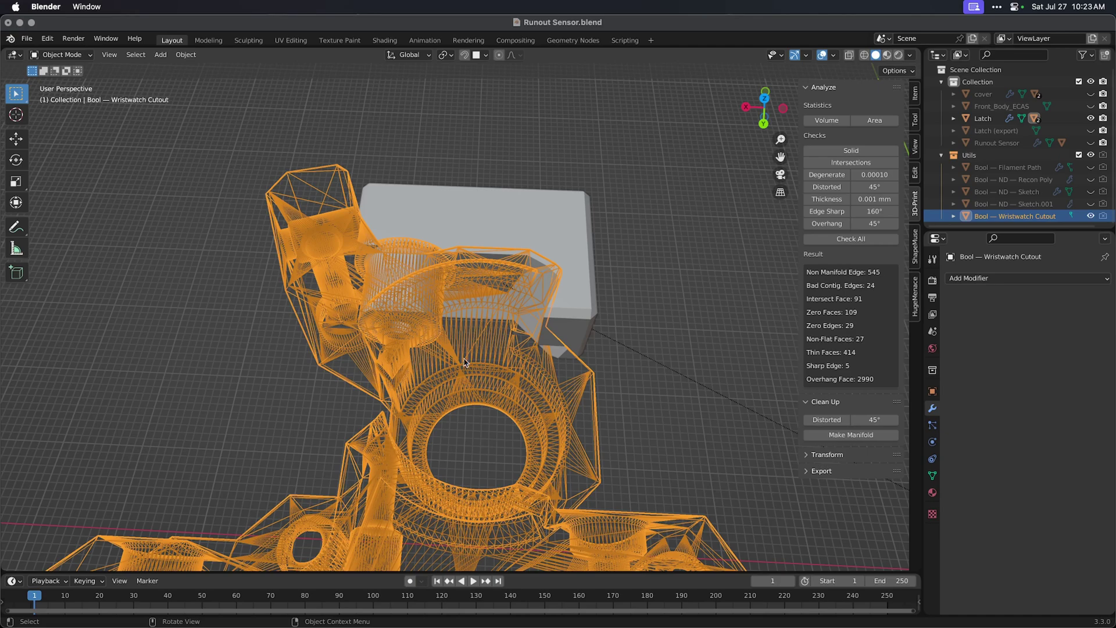
middle_drag(471, 369, 416, 328)
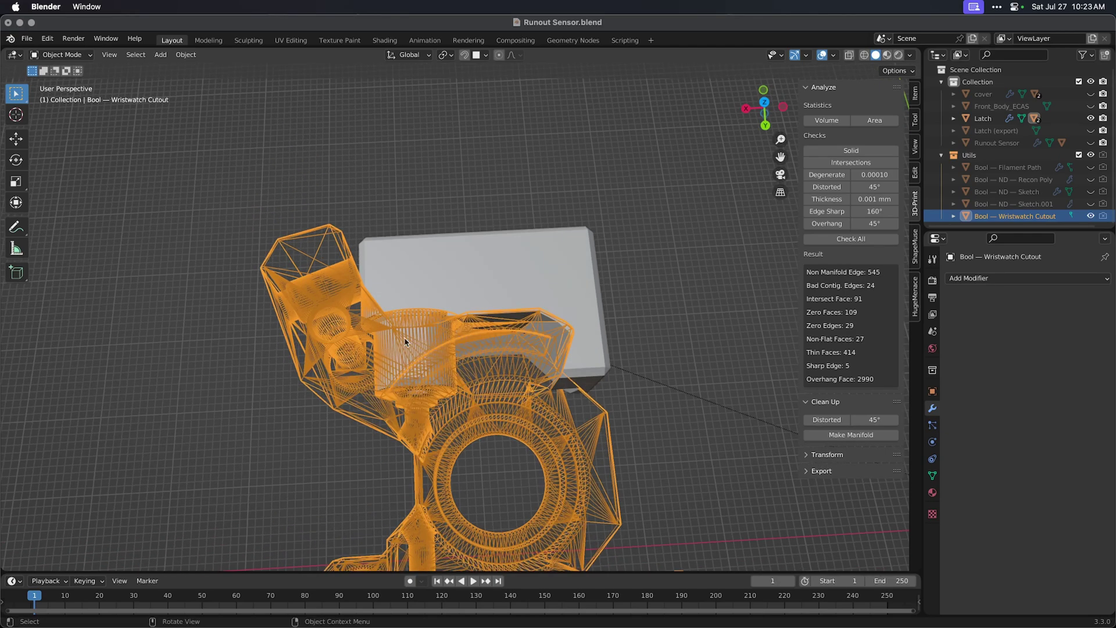
middle_drag(517, 438, 549, 282)
middle_drag(595, 318, 548, 248)
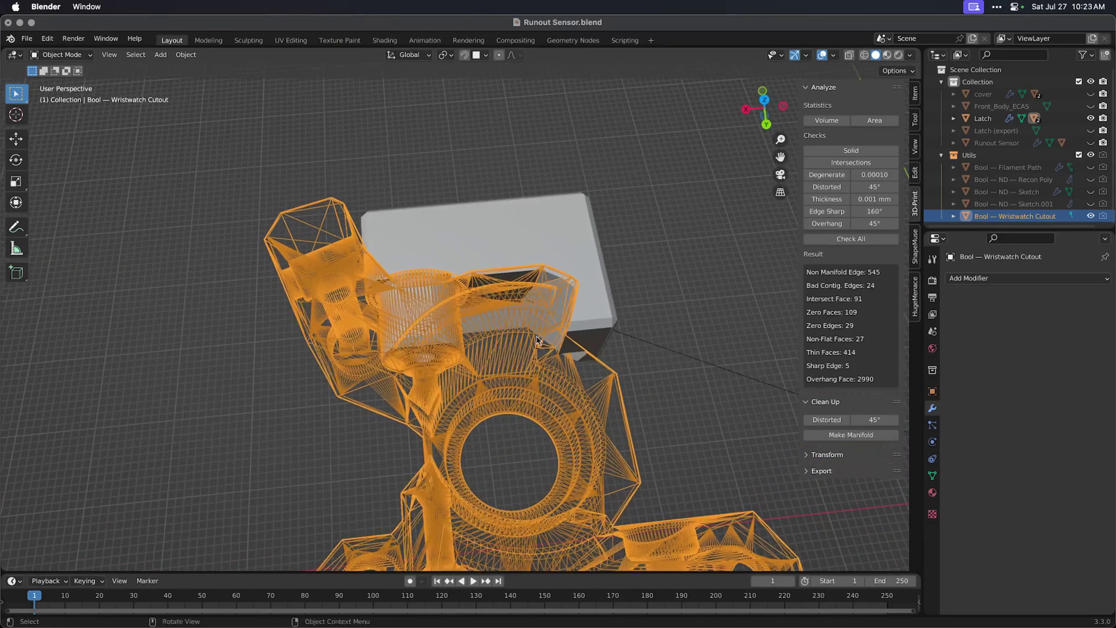
middle_drag(650, 307, 415, 286)
middle_drag(491, 307, 390, 276)
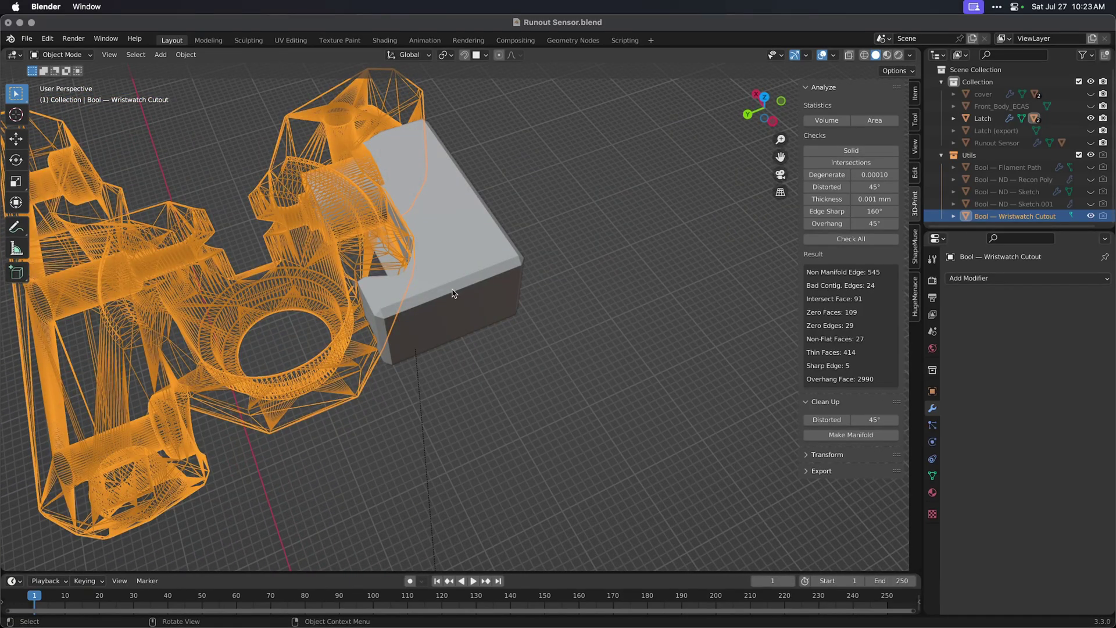
middle_drag(489, 302, 454, 341)
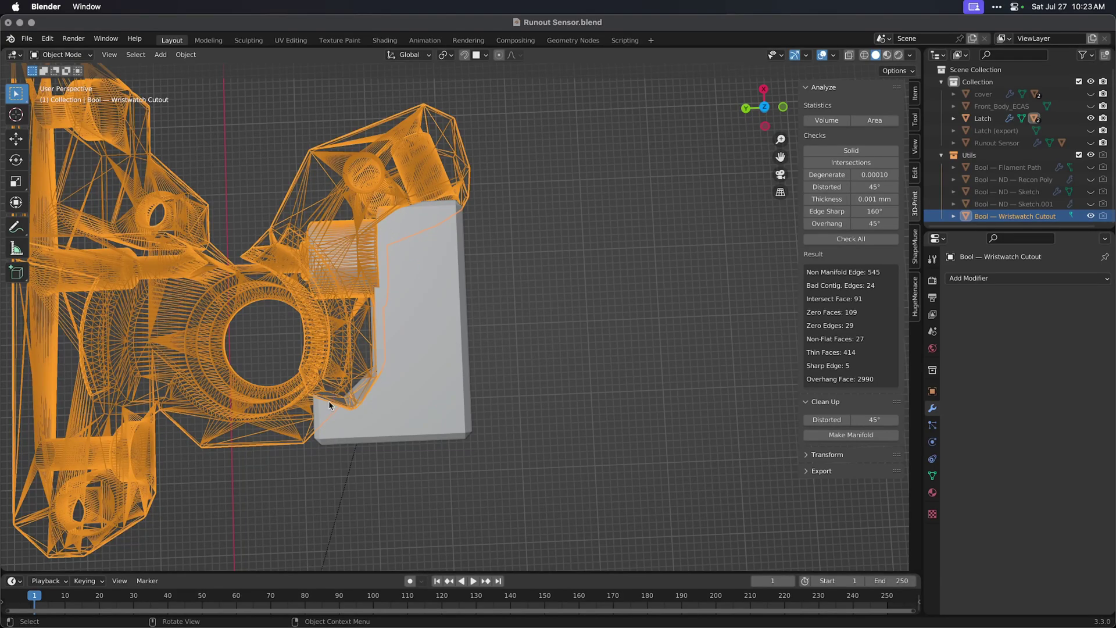
middle_drag(339, 406, 378, 343)
middle_drag(413, 289, 451, 266)
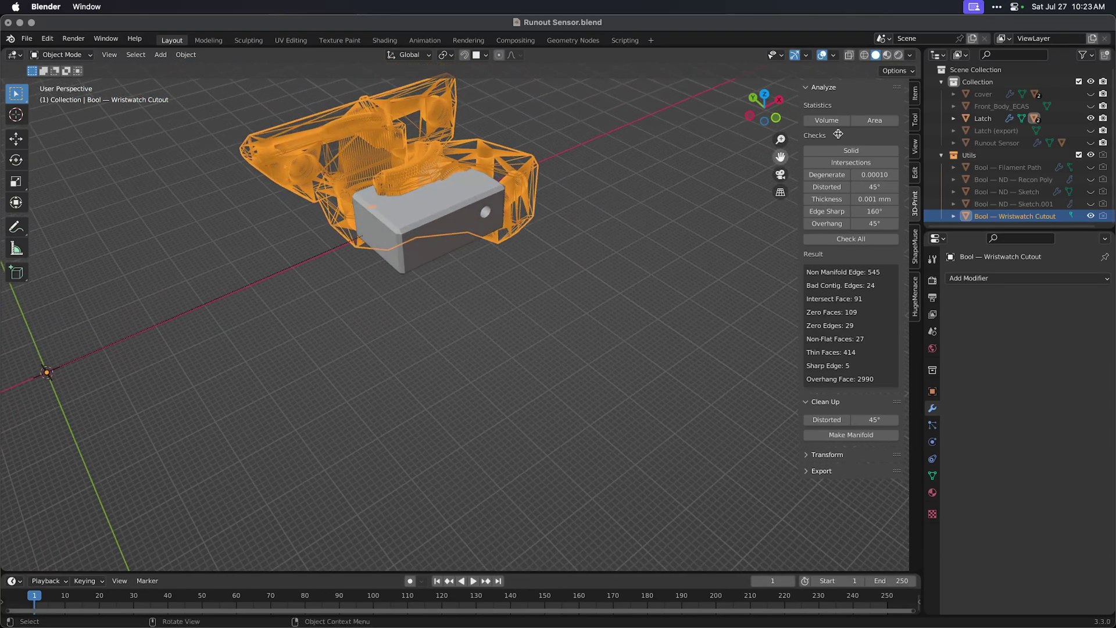
click(1090, 118)
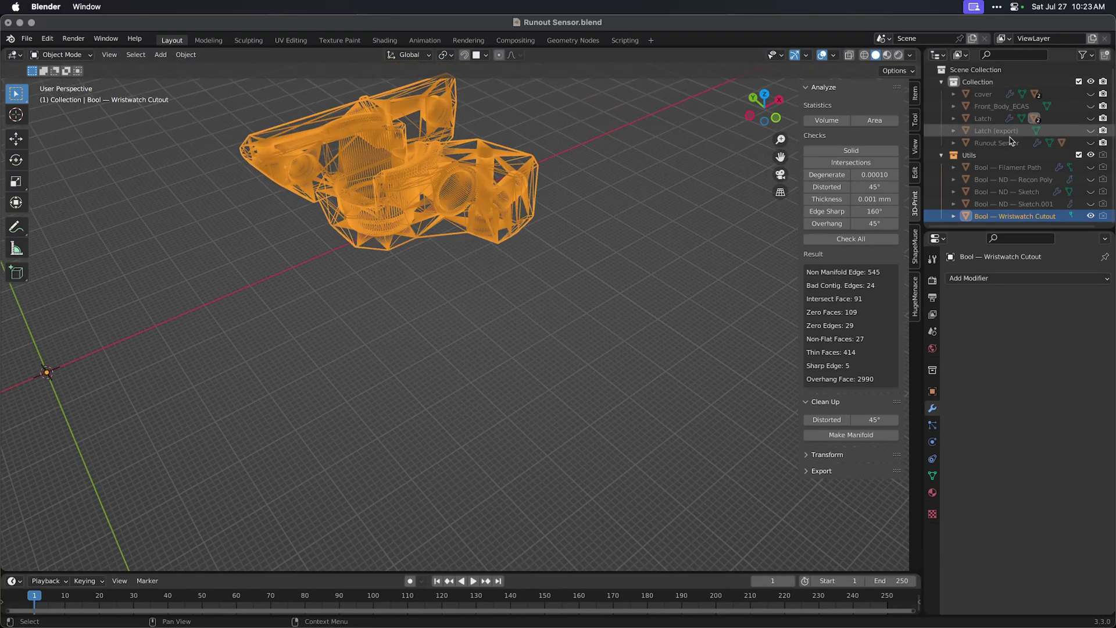
Hide the cutout, show the Runout Sensor and Latch (export), and frame them to inspect the cylinder cutout.
key(h)
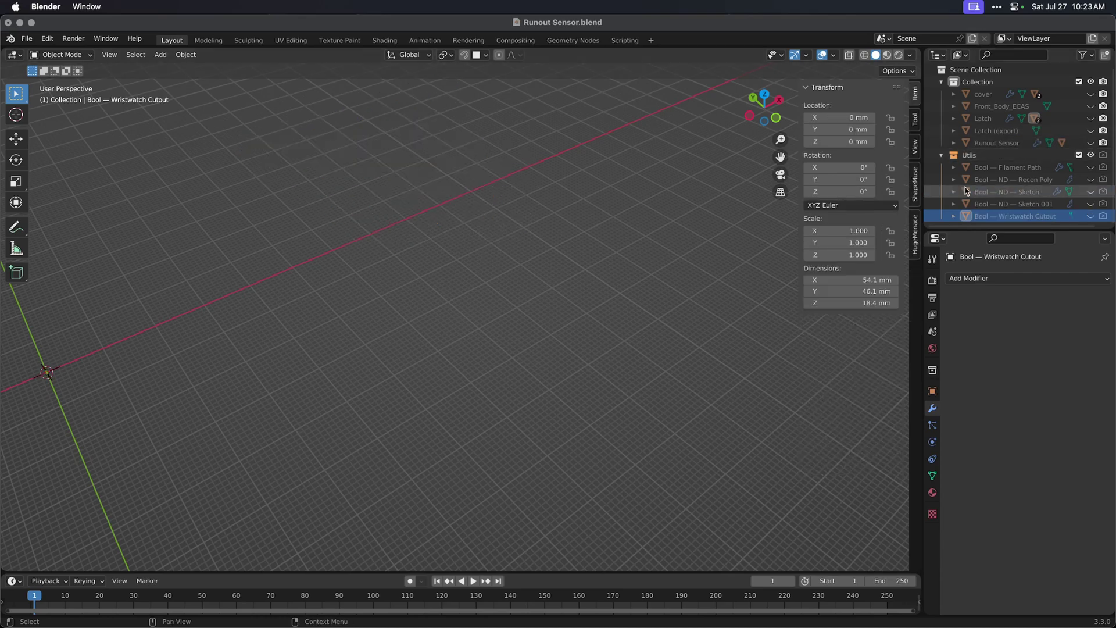
click(1090, 141)
click(1091, 130)
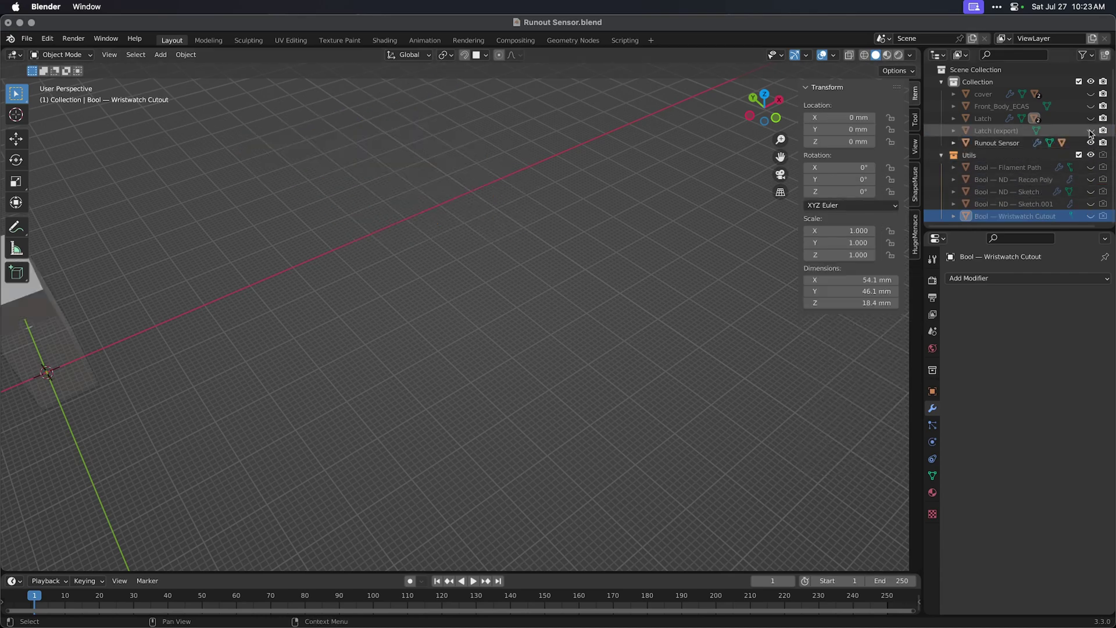
key(Home)
middle_drag(455, 350, 480, 243)
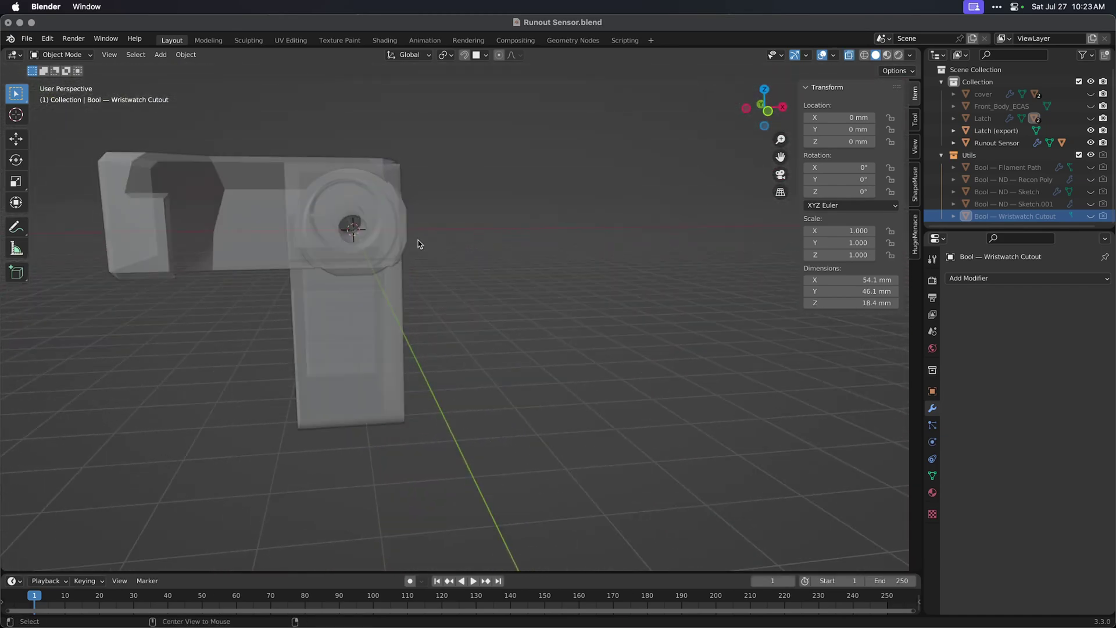
scroll(416, 245, up, 4)
middle_drag(404, 256, 485, 386)
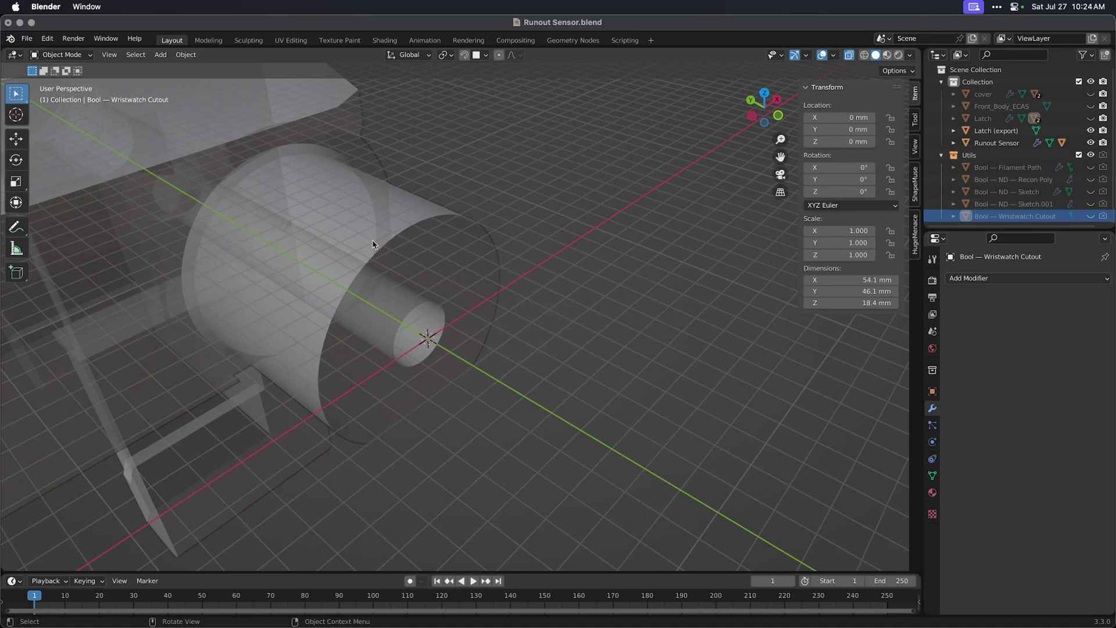
middle_drag(375, 258, 461, 309)
Turn off X-ray and view the part's underside and top from several angles.
key(alt+z)
scroll(430, 296, down, 4)
middle_drag(434, 394, 473, 314)
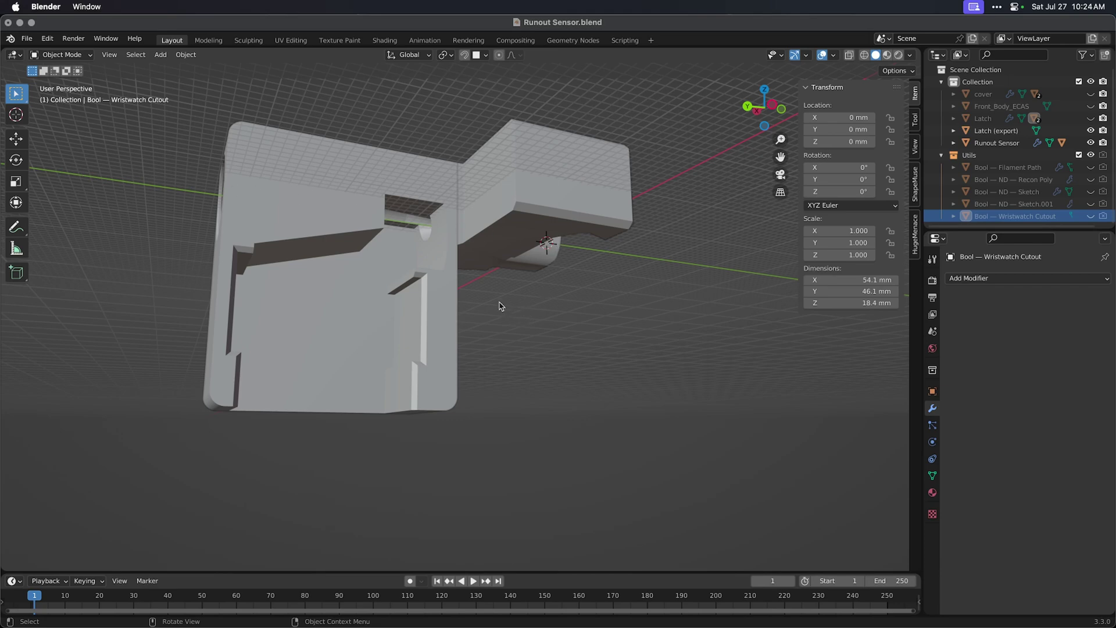
middle_drag(548, 312, 490, 292)
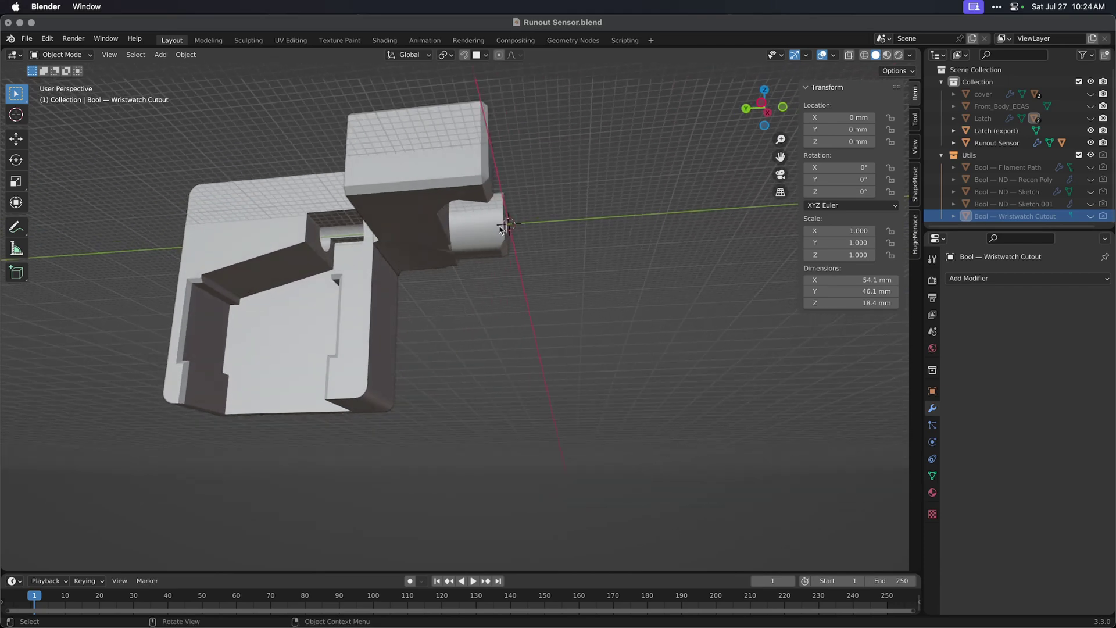
middle_drag(498, 230, 521, 263)
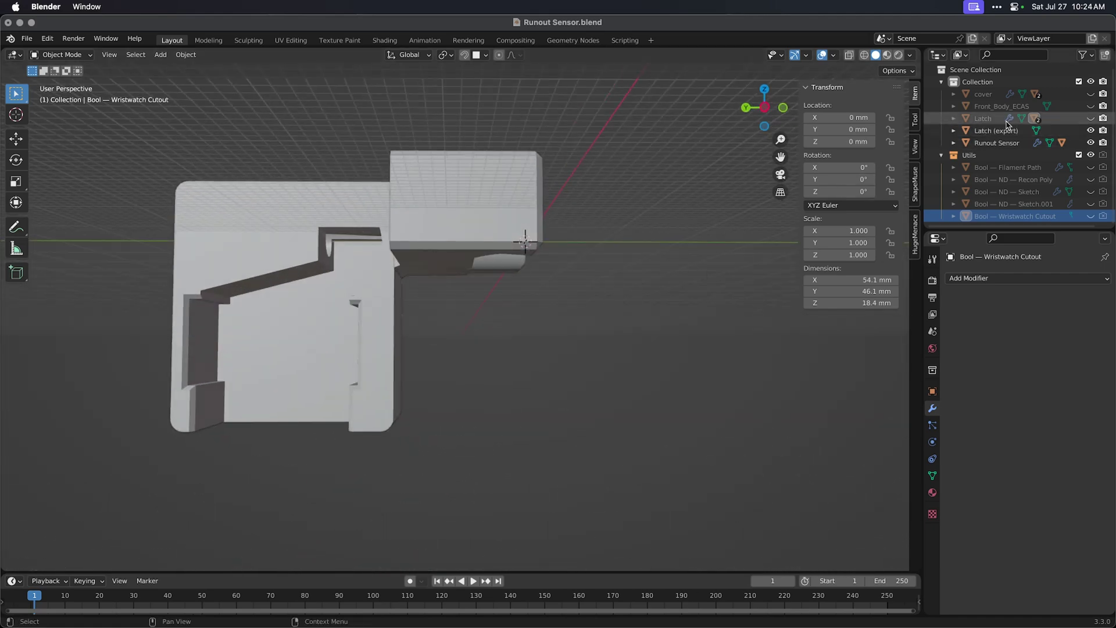
Show the cover object and check its fit over the sensor body and threaded hole from several sides.
scroll(486, 294, down, 1)
middle_drag(486, 294, 628, 349)
click(1090, 94)
middle_drag(480, 385, 480, 311)
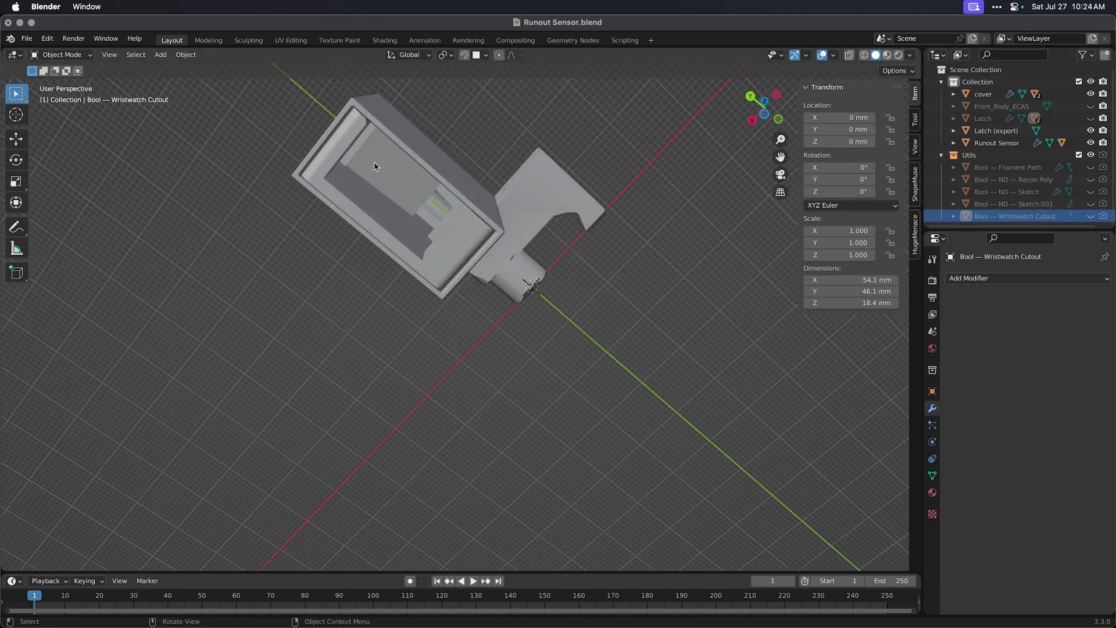
middle_drag(396, 198, 379, 366)
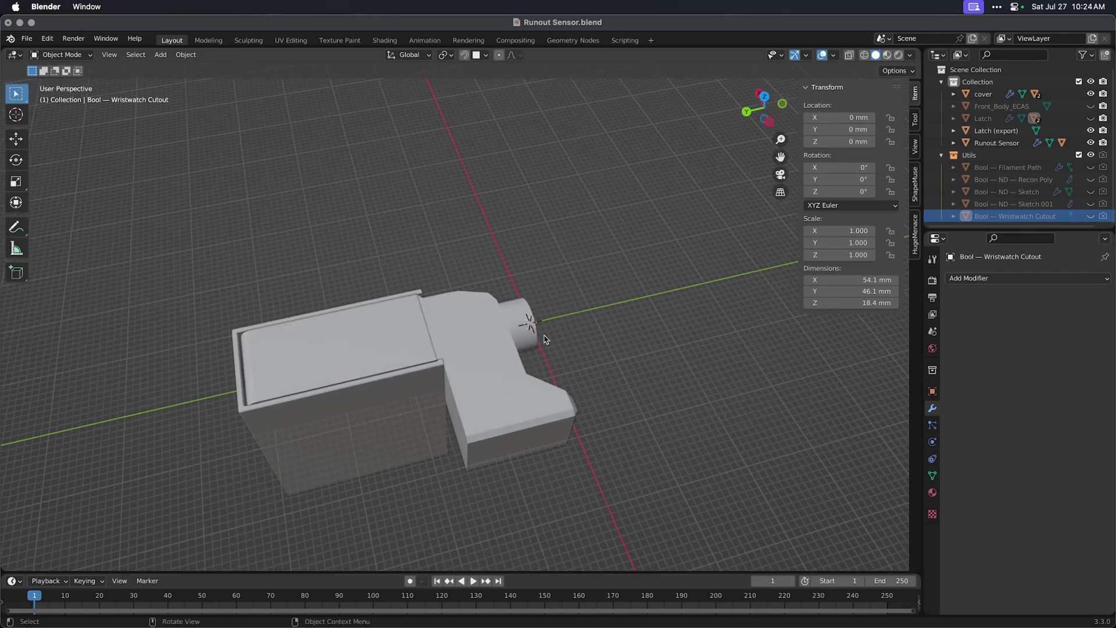
middle_drag(407, 419, 471, 354)
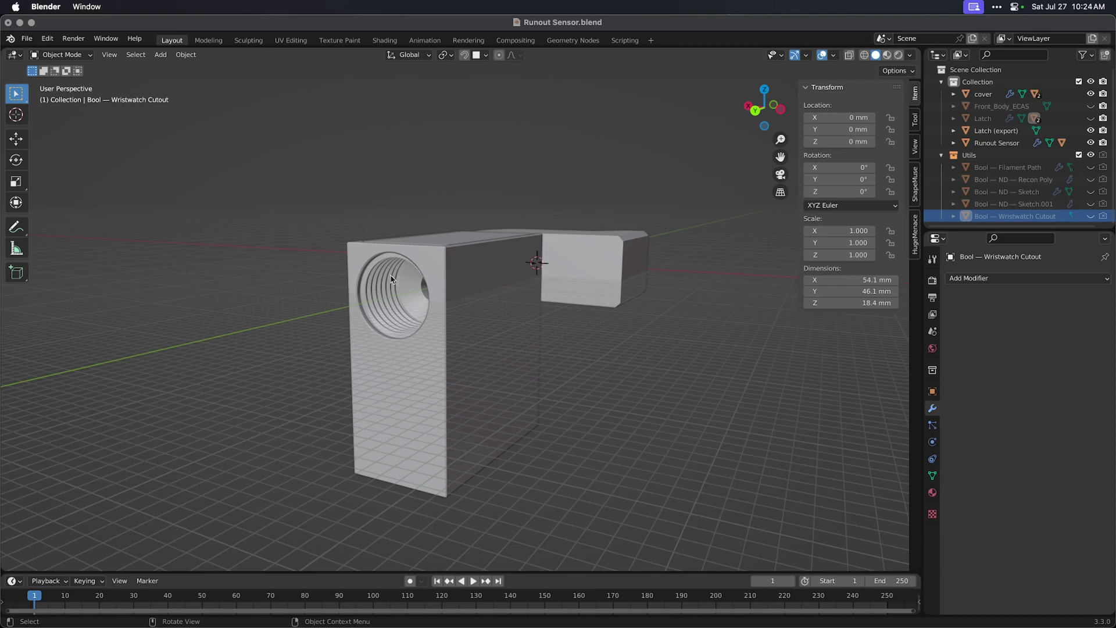
middle_drag(567, 400, 463, 388)
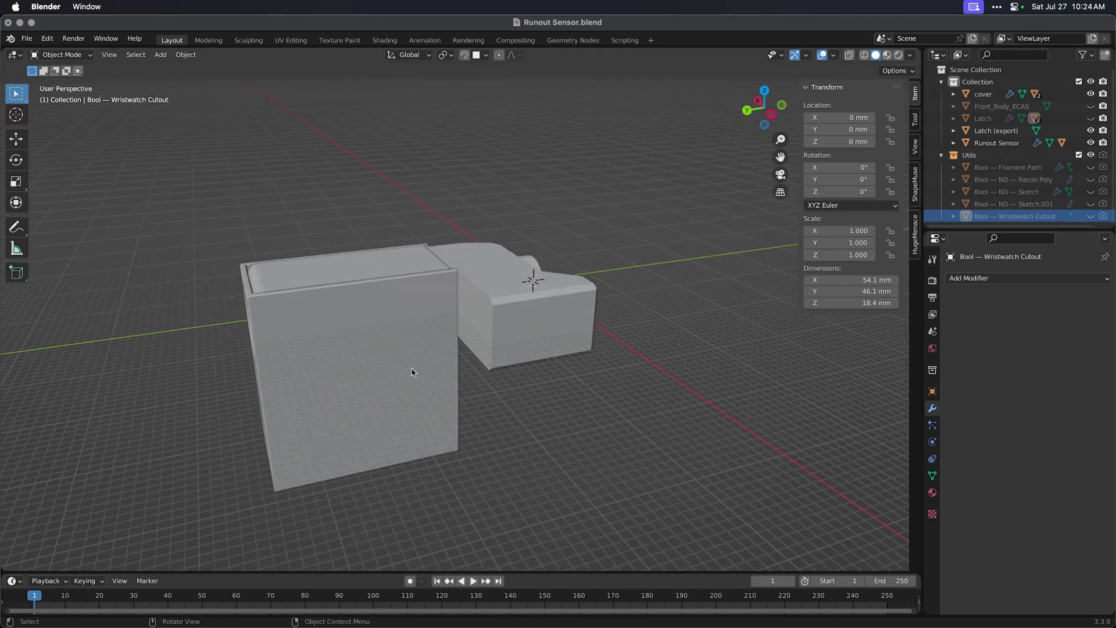
key(super+Tab)
key(super+Tab)
key(super+Tab)
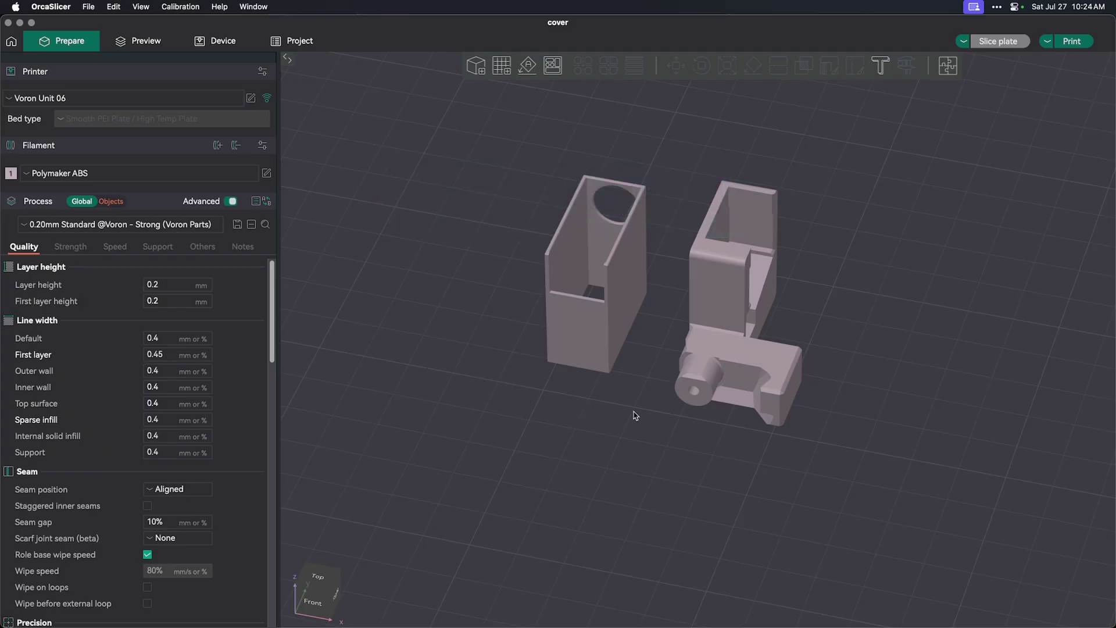
Inspect body.stl and cover.stl on the plate using front (1), isometric (0), and orbited views.
right_drag(641, 417, 583, 431)
key(1)
drag(587, 421, 581, 412)
key(0)
drag(745, 408, 566, 277)
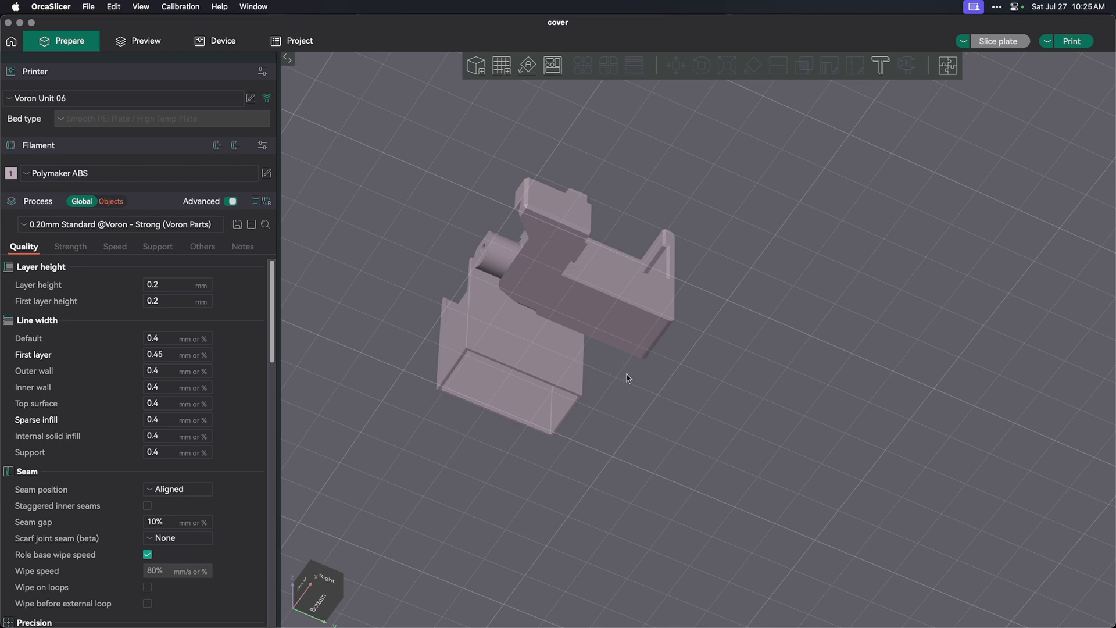
drag(632, 381, 527, 273)
drag(628, 369, 599, 329)
Review body.stl's painted support areas from below and the front, then switch Process to per-object settings.
click(575, 281)
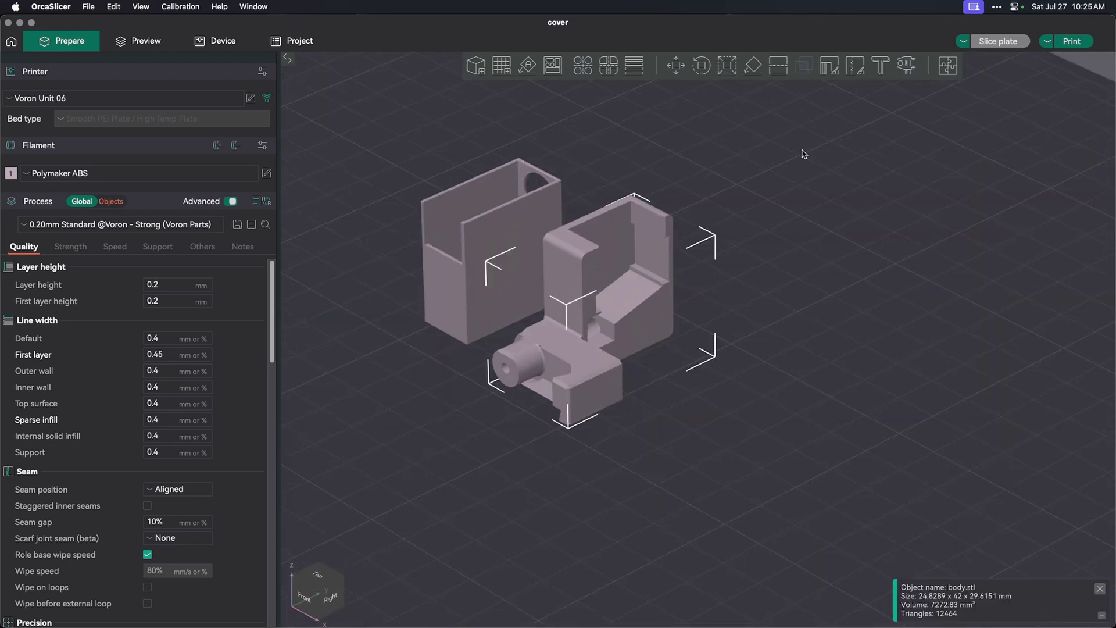
click(828, 66)
mouse_move(706, 459)
mouse_down()
mouse_move(652, 428)
mouse_move(724, 430)
mouse_up()
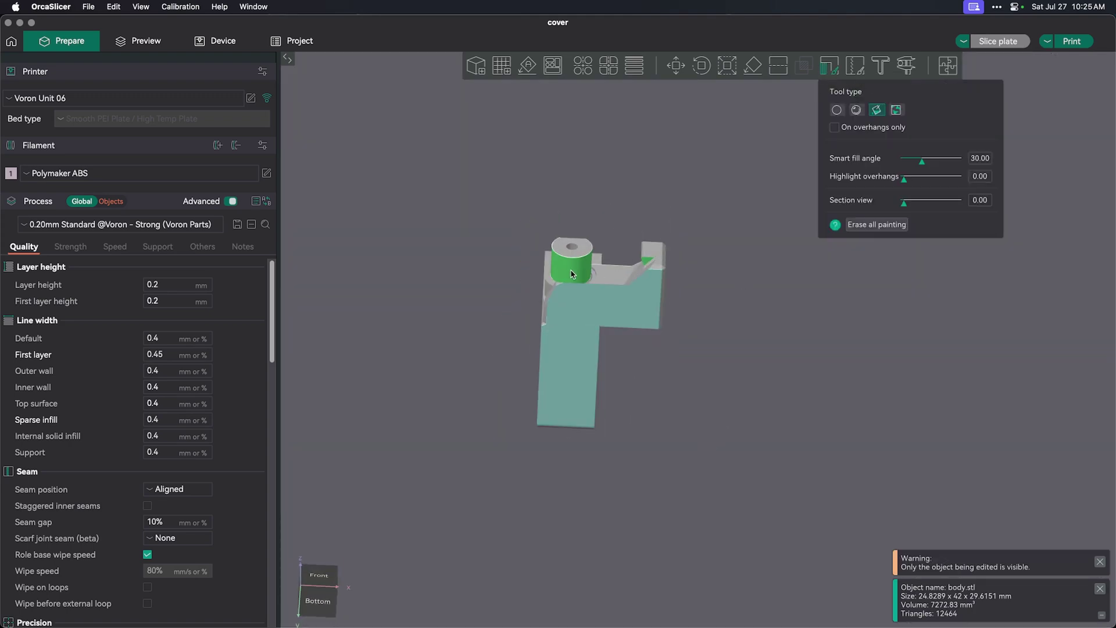
drag(789, 418, 734, 423)
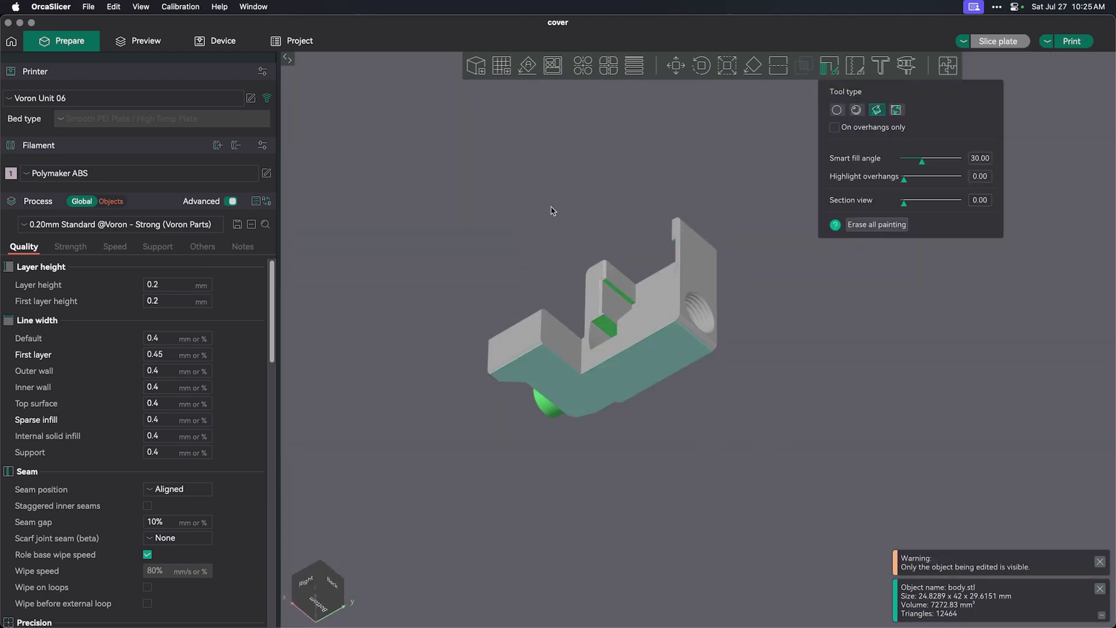
drag(693, 387, 700, 456)
mouse_move(831, 293)
mouse_down()
mouse_move(832, 330)
mouse_move(826, 191)
mouse_up()
click(829, 65)
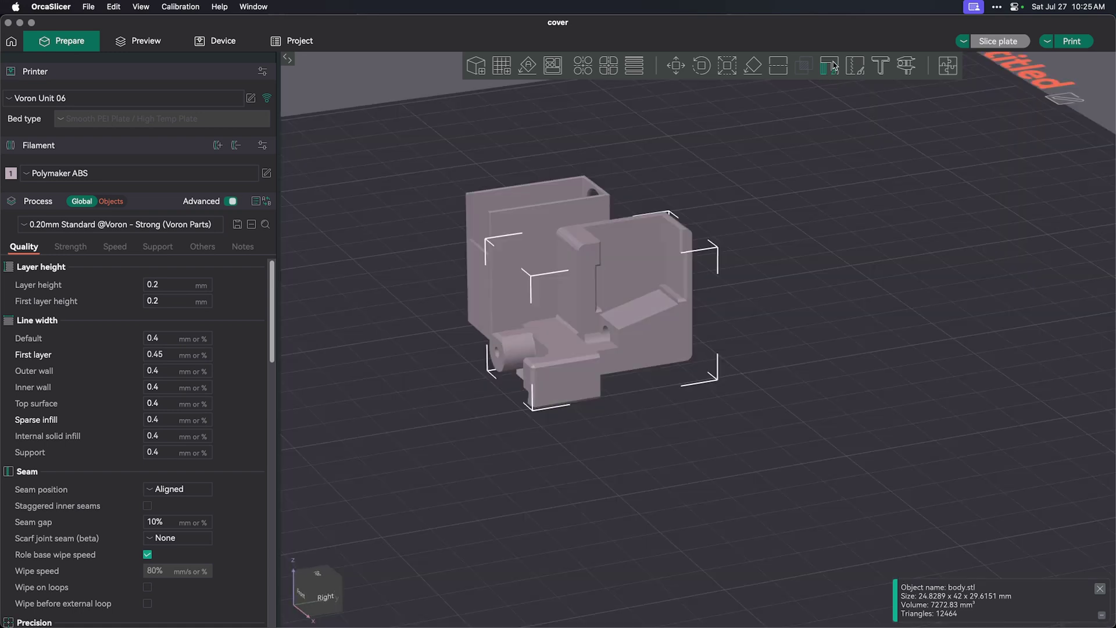
click(111, 201)
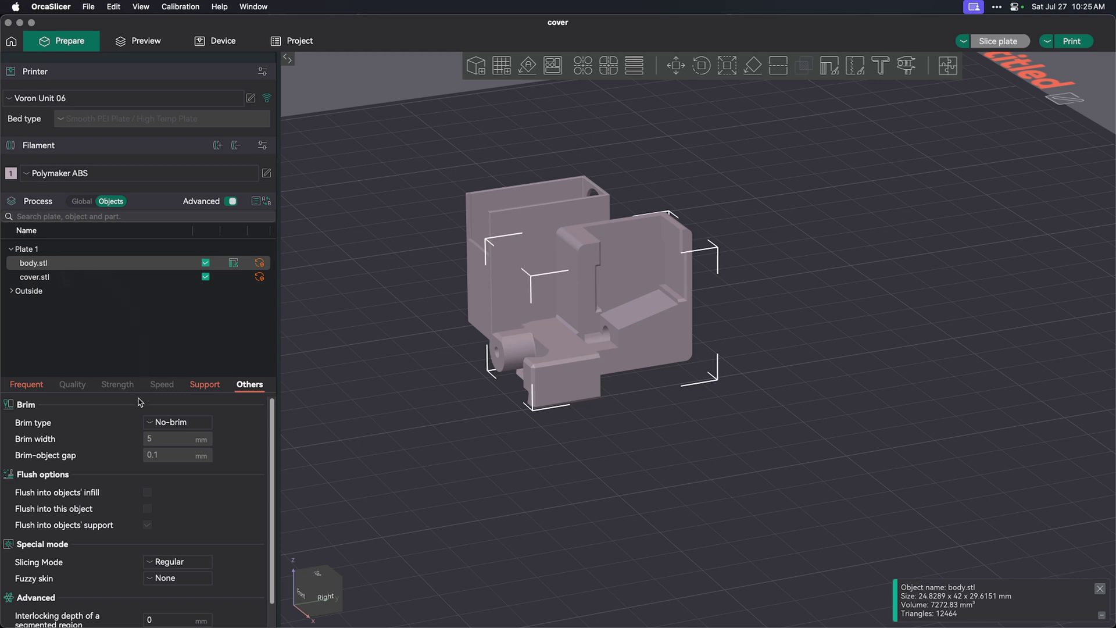
Check body.stl's Support tab, then confirm cover.stl has no supports and a 5 mm outer brim with 0.1 mm gap.
click(205, 385)
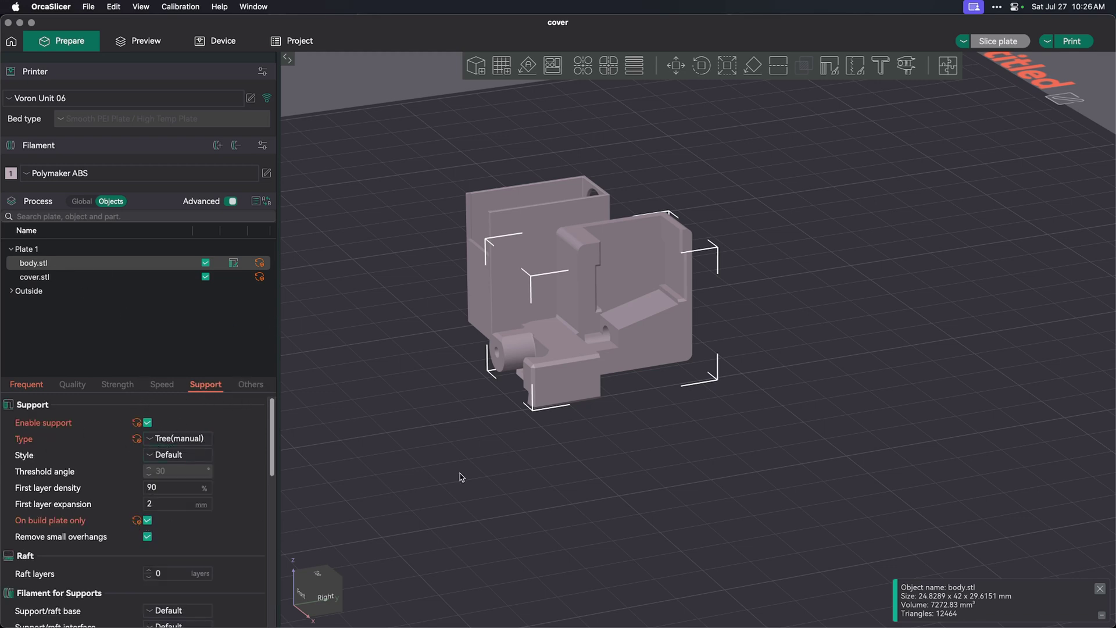
key(0)
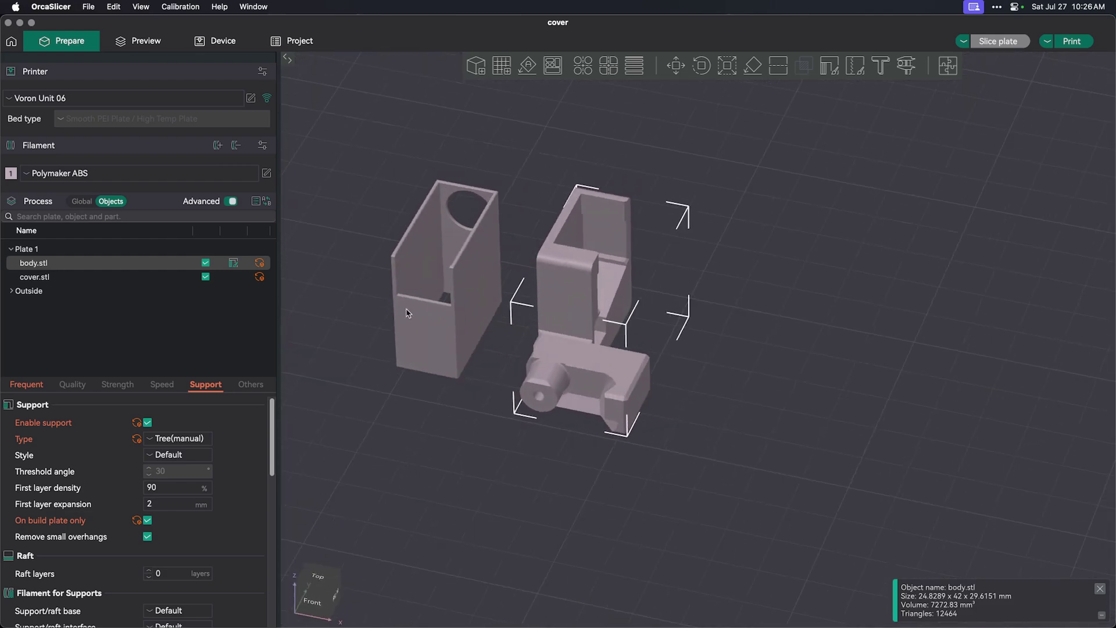
click(59, 278)
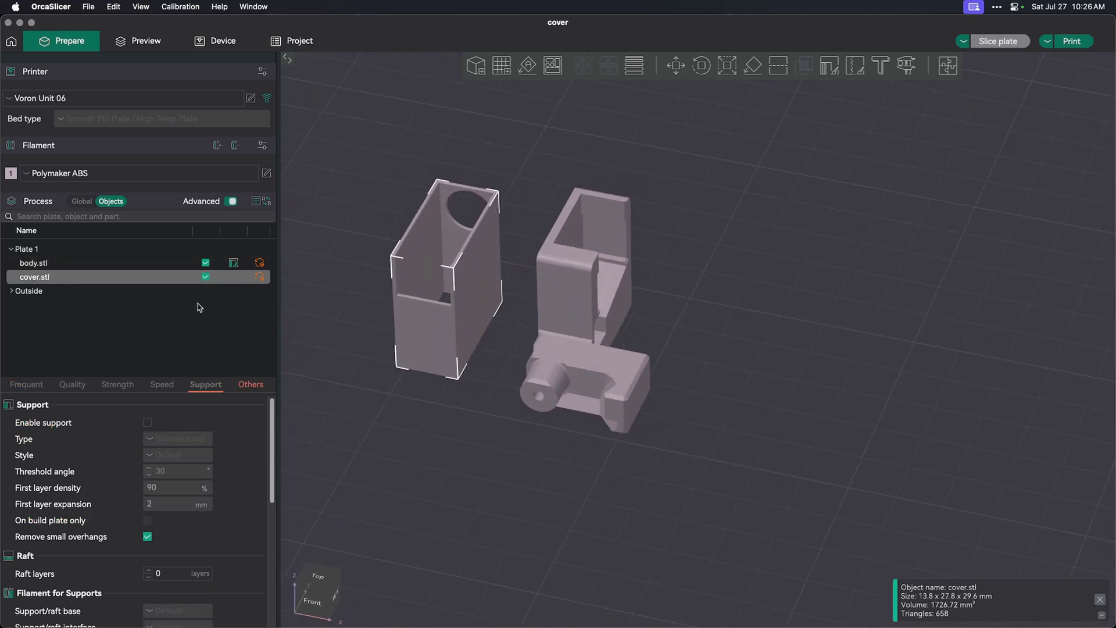
click(250, 384)
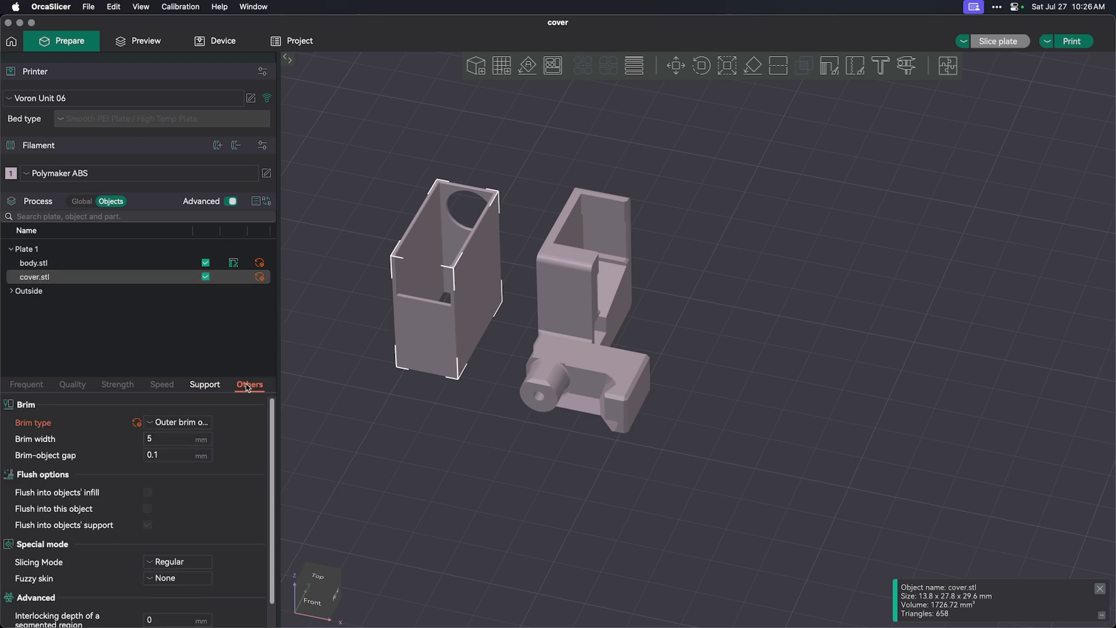
drag(433, 431, 469, 437)
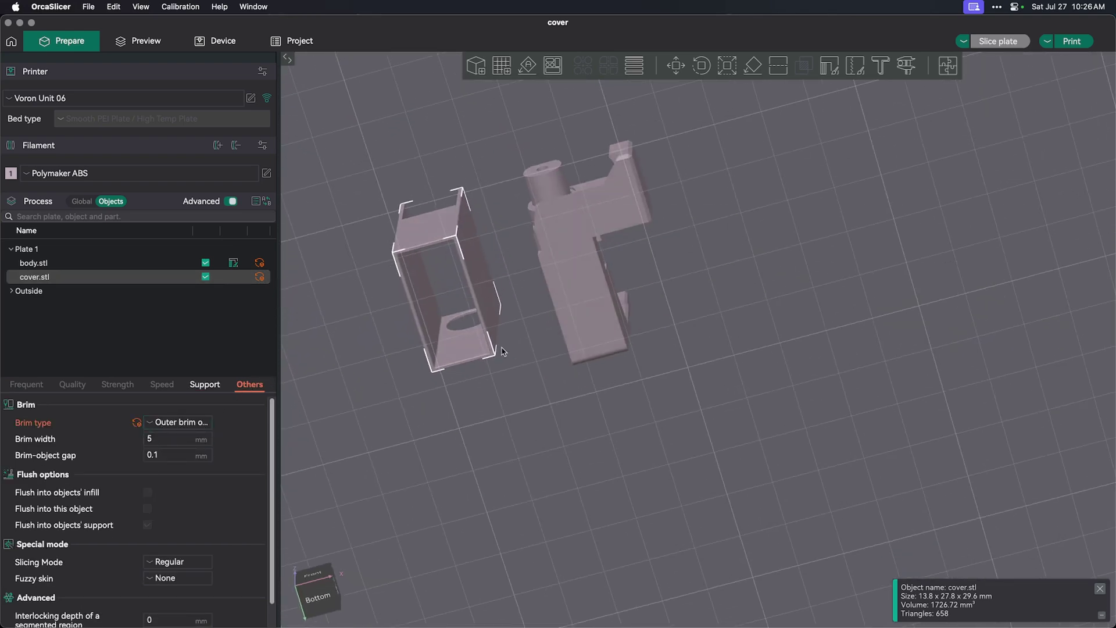
drag(519, 406, 511, 452)
drag(394, 427, 398, 424)
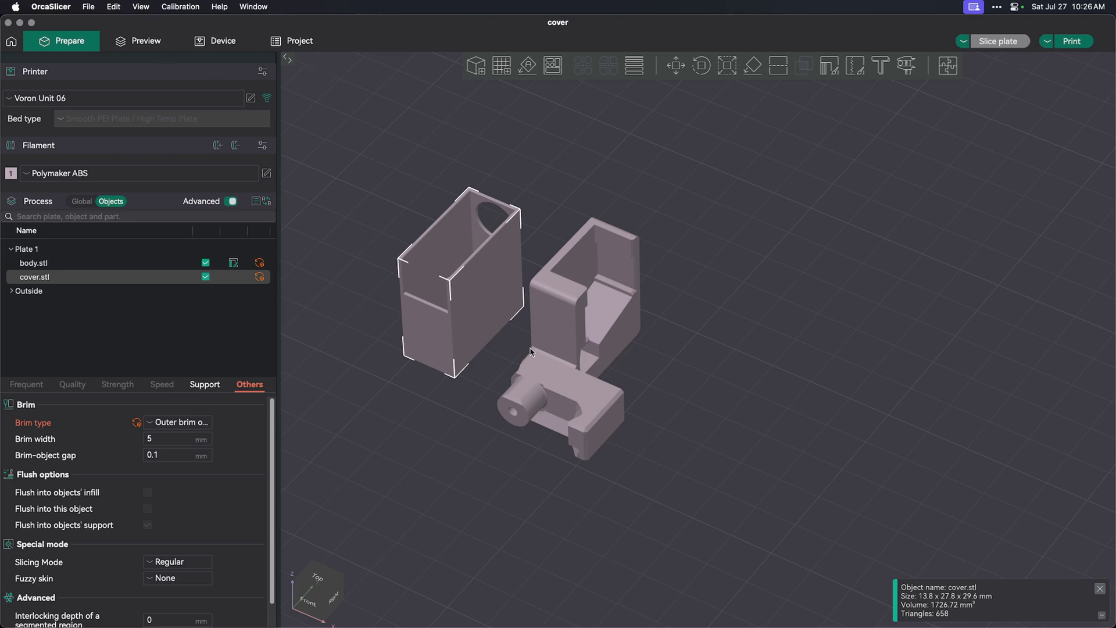
Preview the sliced plate showing tree supports, the cover's brim, about 34m22s and 8.50 g.
click(152, 46)
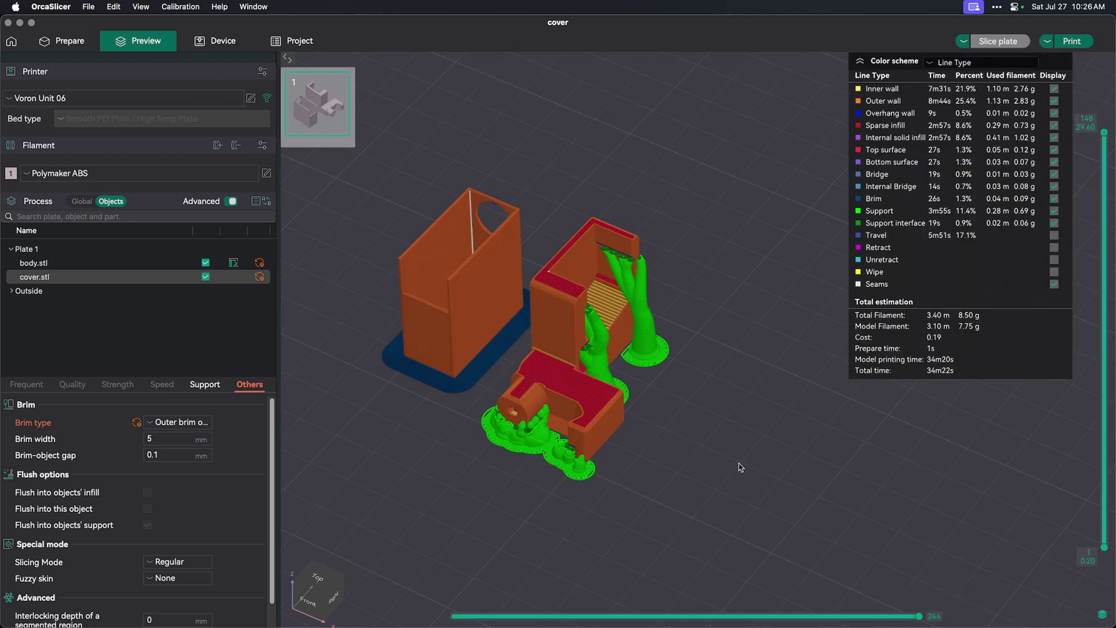
drag(739, 467, 748, 460)
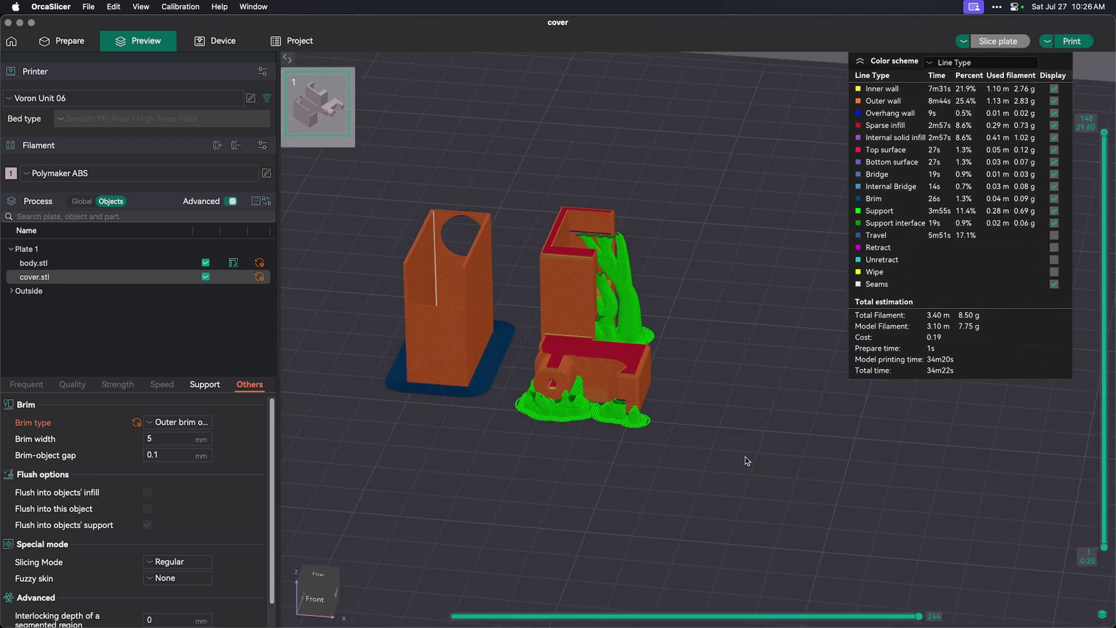